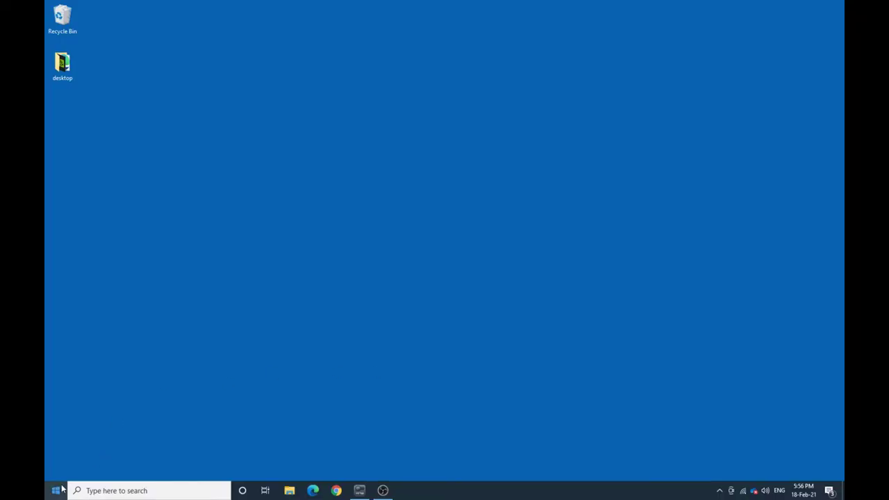
Step: Launch Pro Tools by searching 'pro' in the Windows Start menu
click(56, 491)
text(pro)
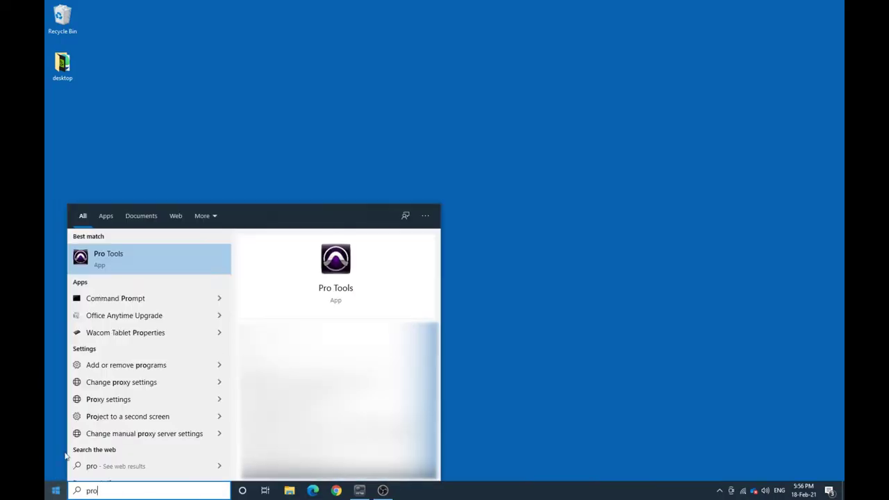
click(110, 265)
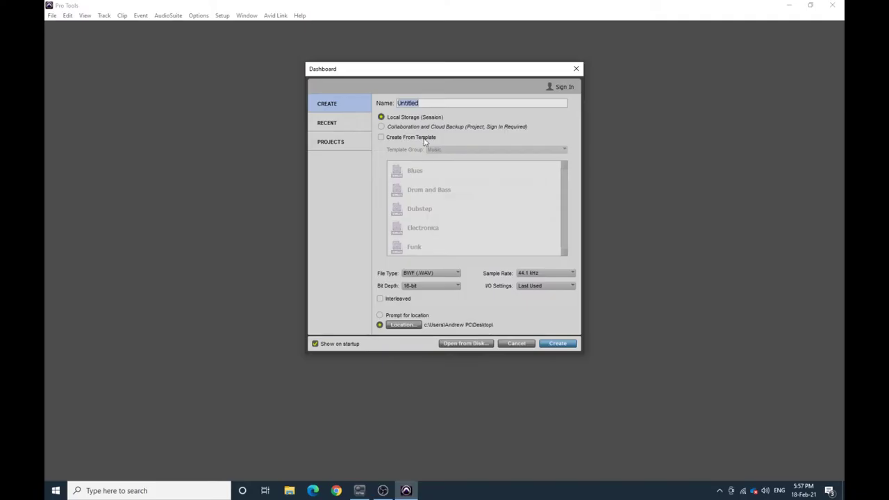
Step: Replace the default session name Untitled with 'Mouse Drums'
click(430, 102)
drag(432, 103, 393, 102)
text(Mouse Drums)
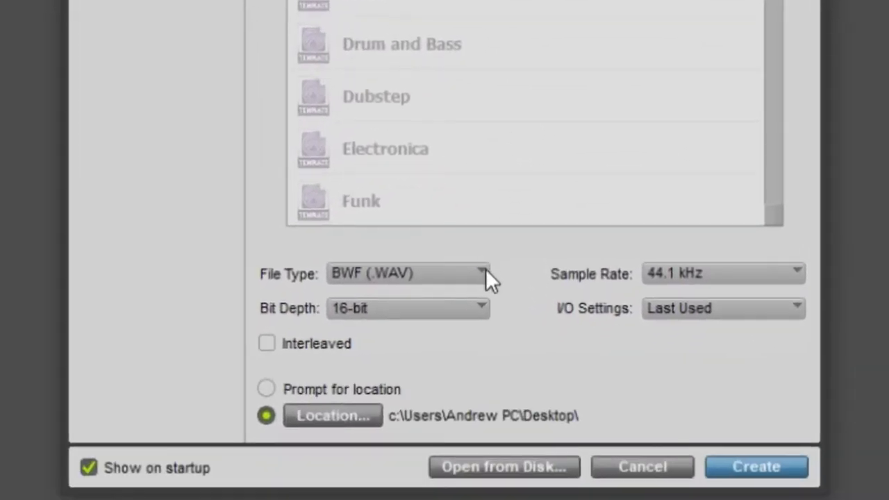
Step: Keep the session format at BWF (.WAV), 16-bit, 44.1 kHz
click(466, 276)
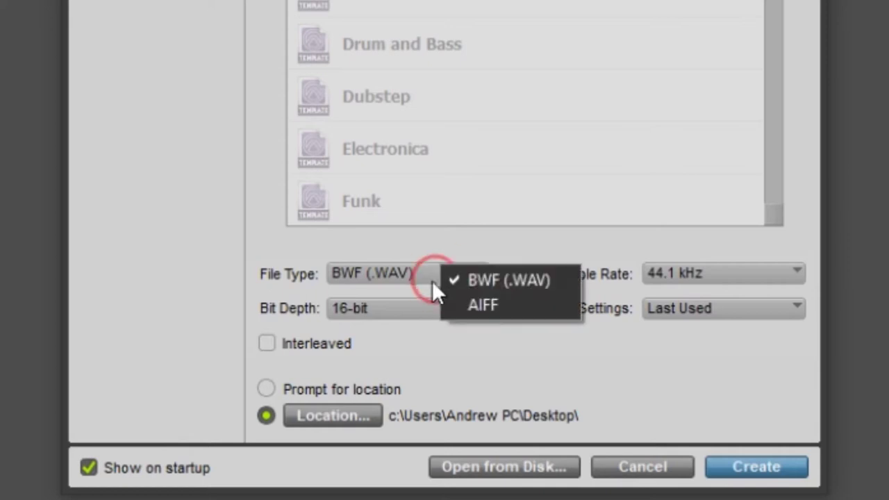
click(517, 282)
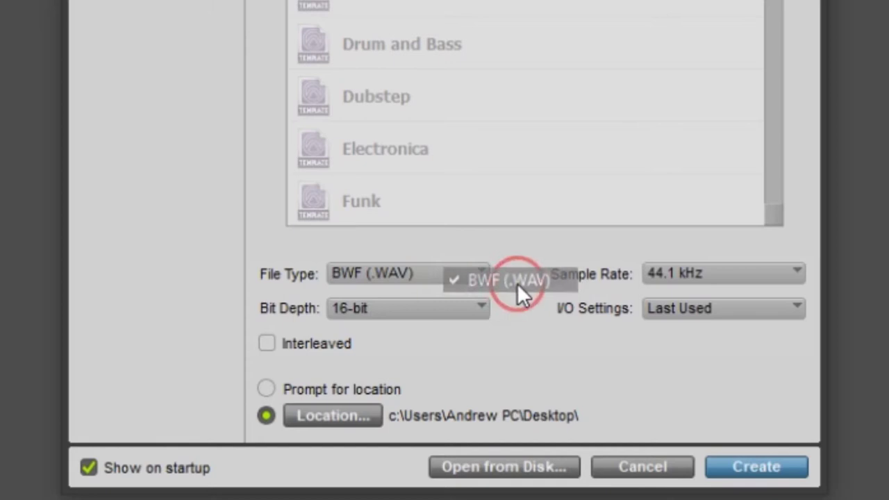
click(478, 313)
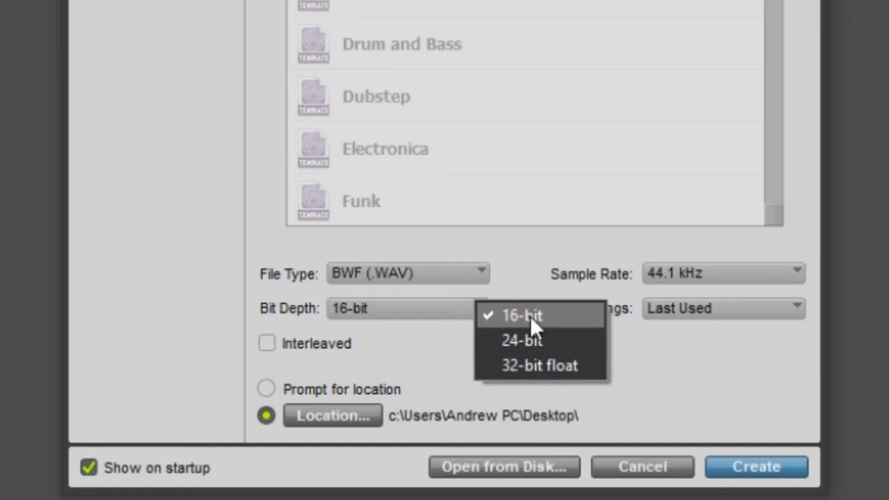
click(549, 278)
click(681, 274)
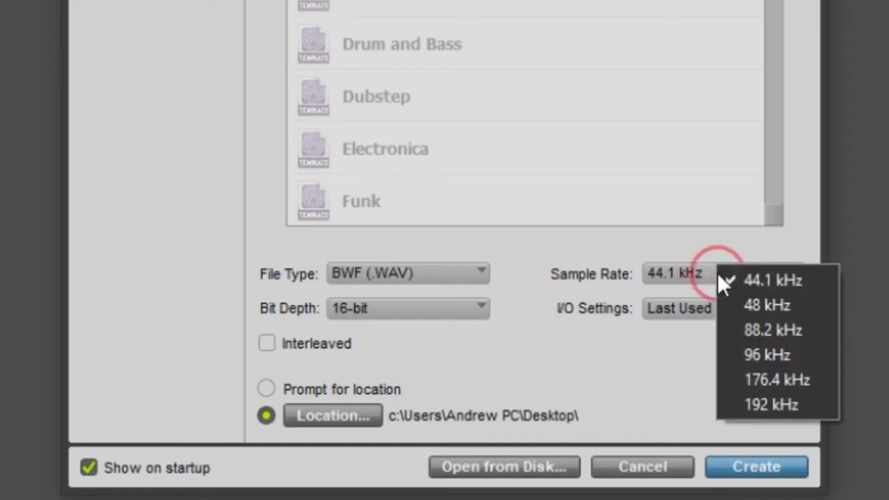
click(798, 279)
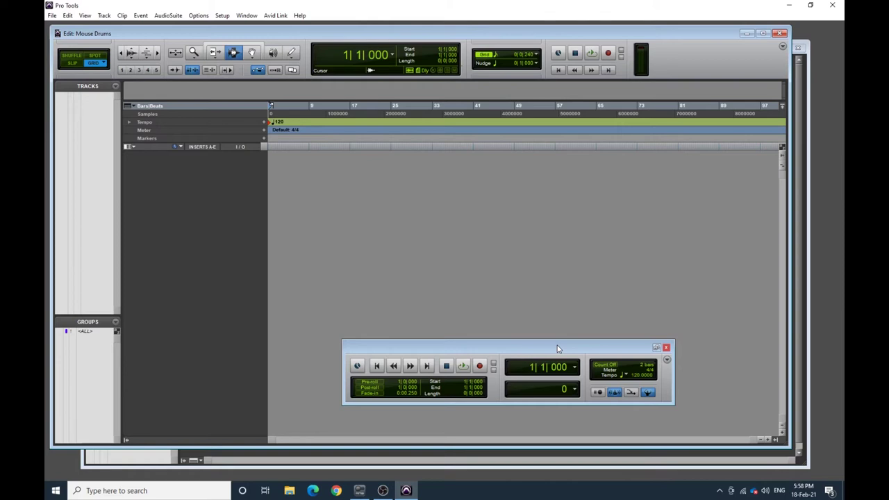
Step: Reposition the Edit, Mix and Transport windows, leaving Edit in front of Mix
drag(402, 34, 406, 37)
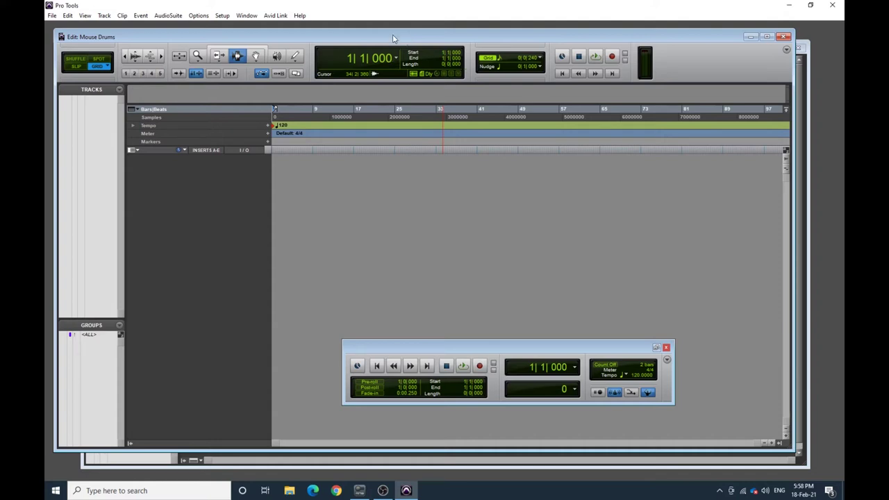
drag(700, 36, 618, 46)
click(758, 54)
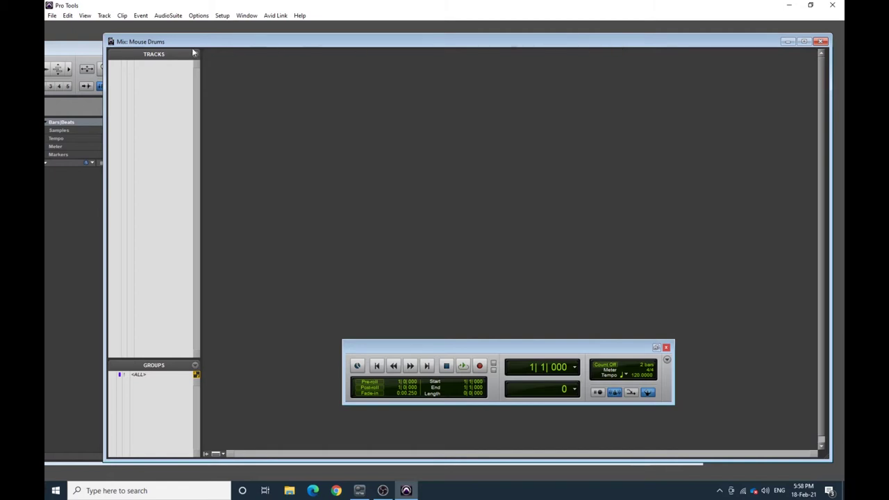
click(76, 54)
drag(171, 42, 167, 40)
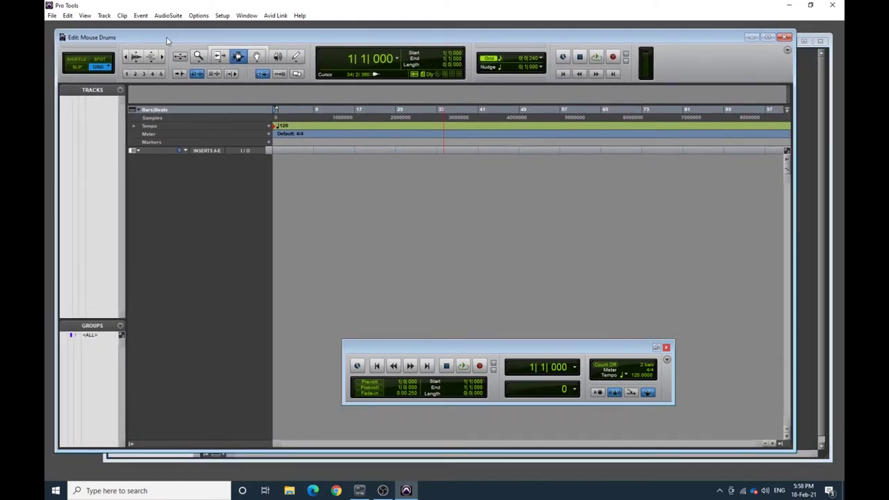
drag(542, 351, 552, 336)
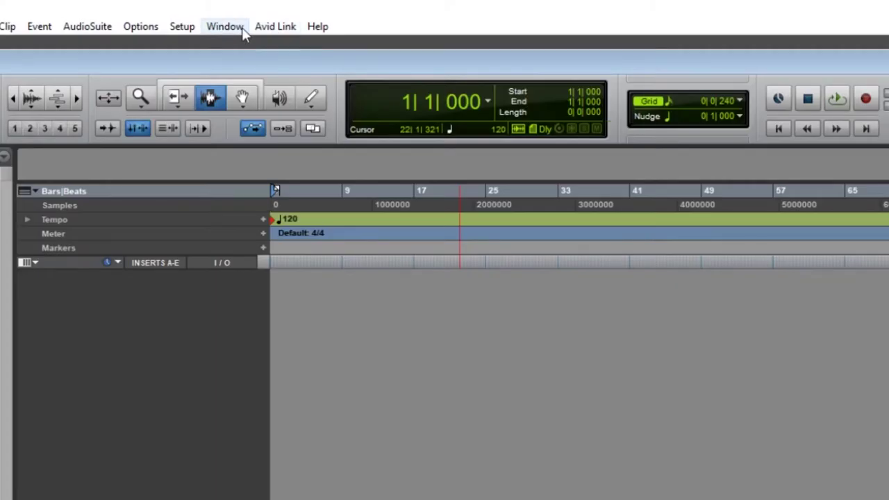
click(247, 15)
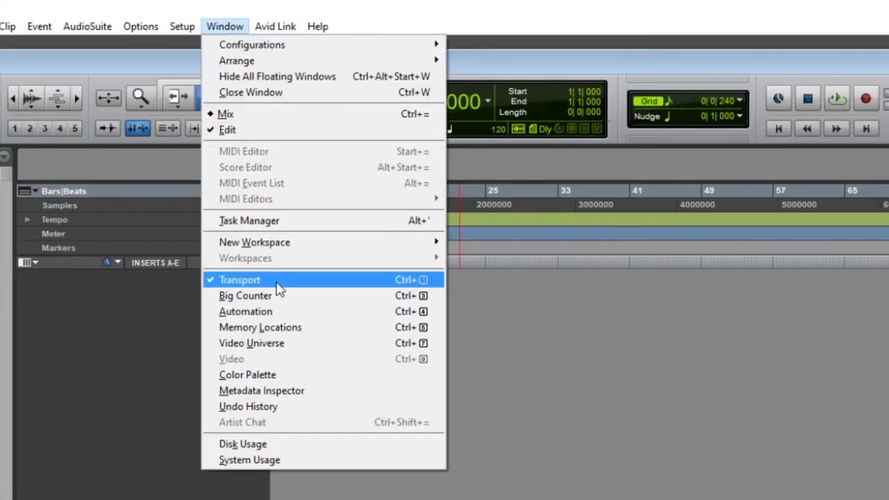
Step: Create one new mono Instrument Track, Inst 1, through Track > New
click(257, 136)
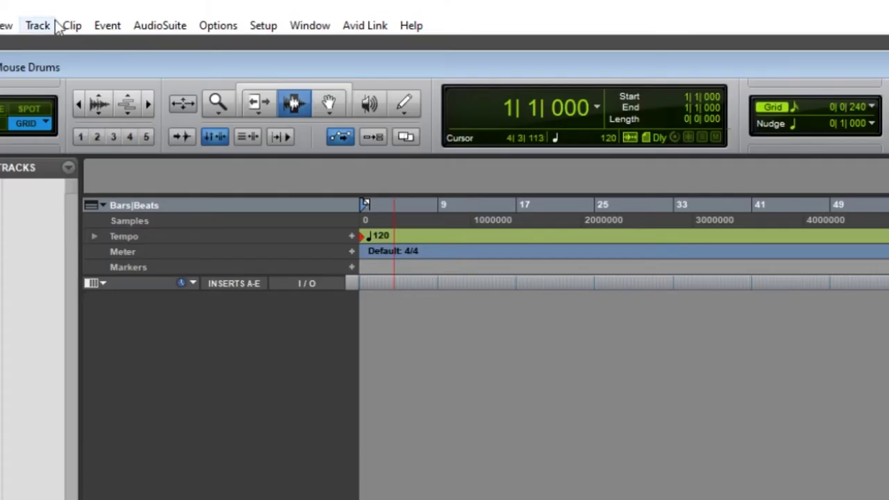
click(39, 25)
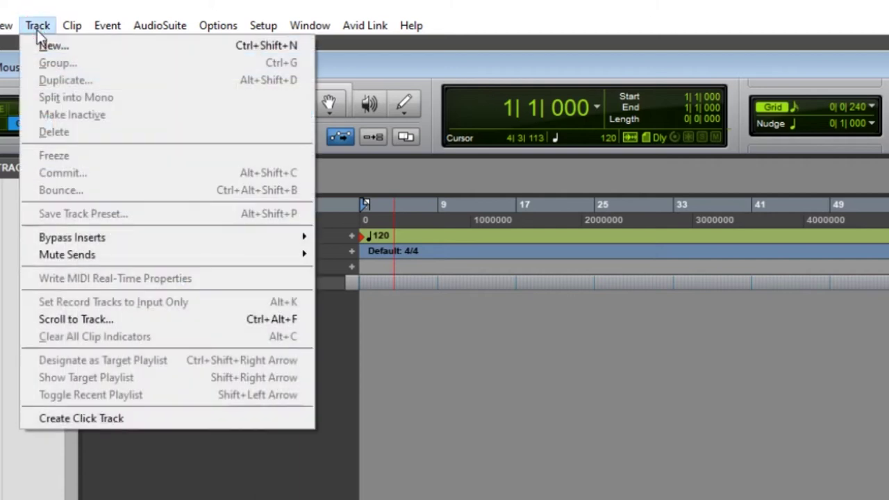
click(44, 44)
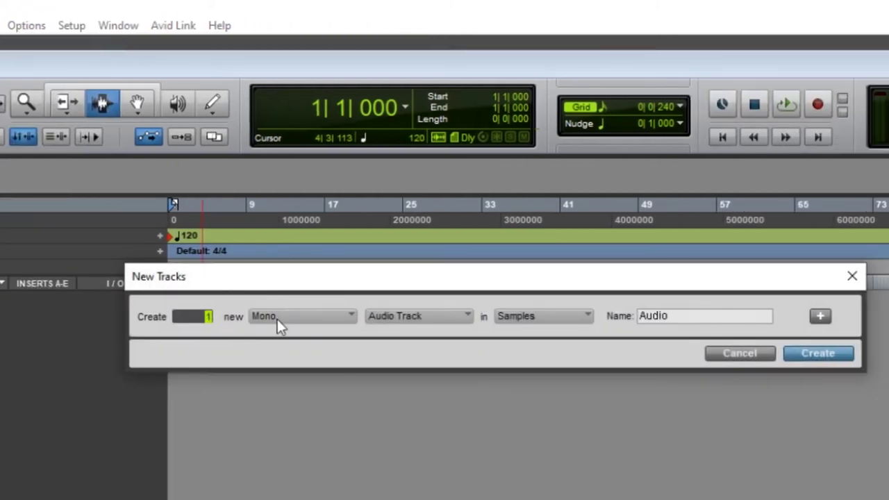
click(307, 318)
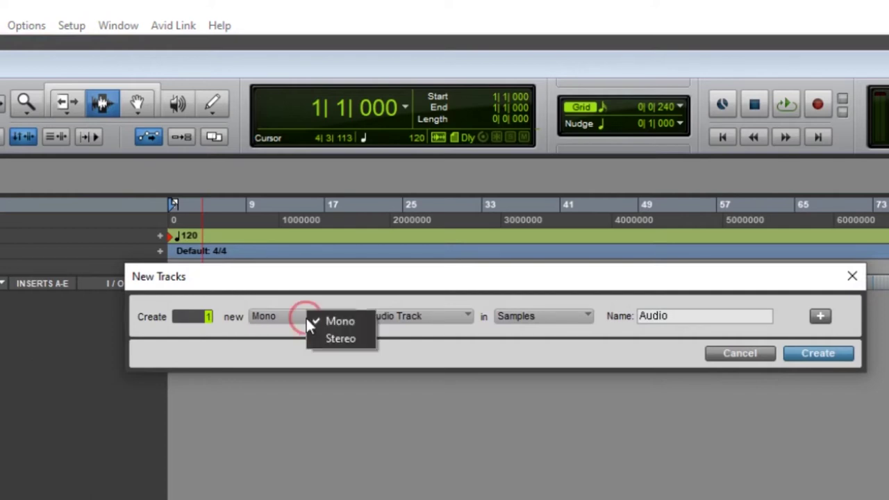
click(324, 319)
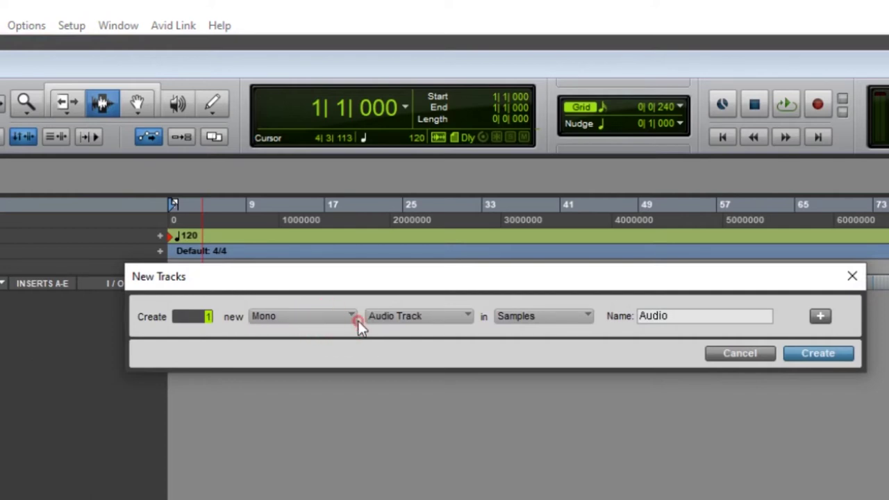
click(451, 315)
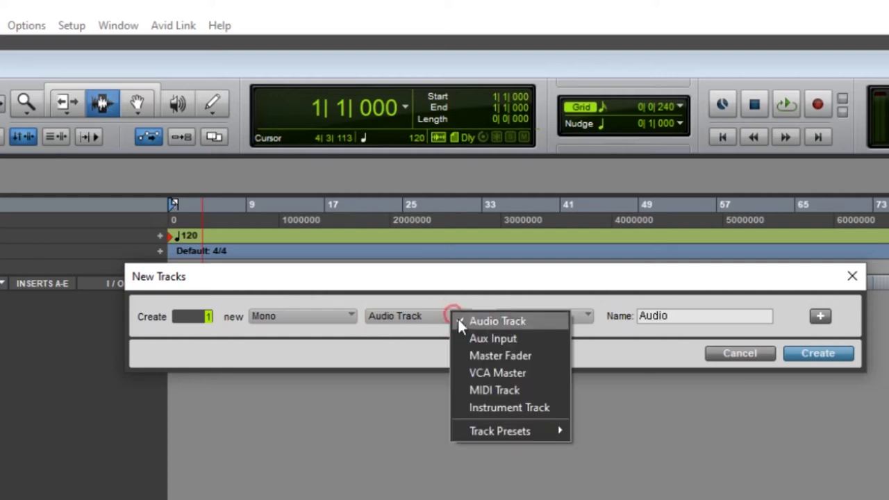
click(503, 407)
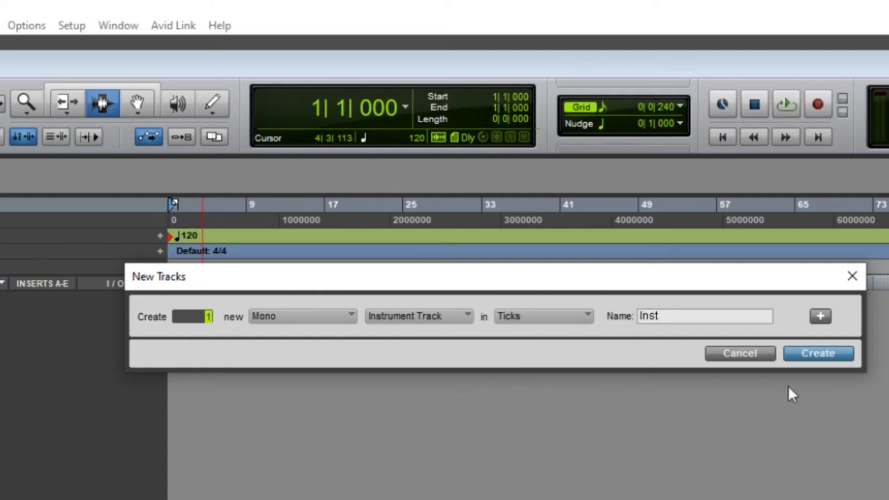
click(825, 352)
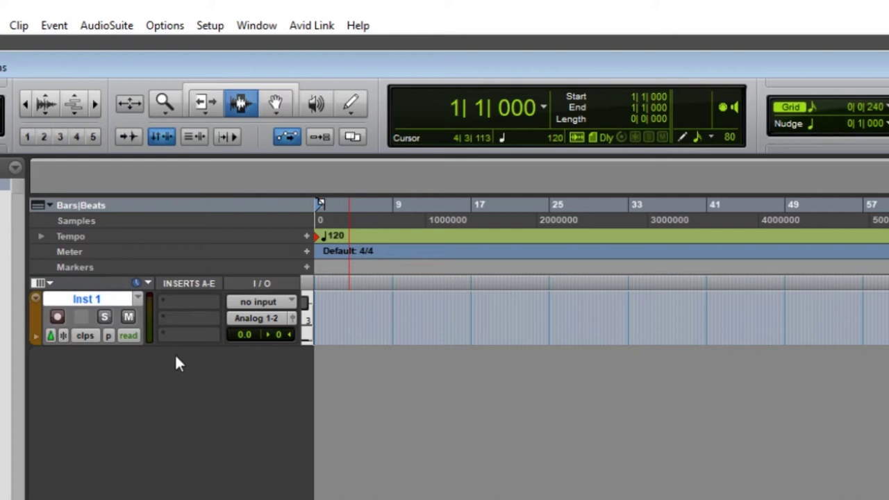
Step: Enlarge Inst 1 to reveal clips, dyn, volume and pan; check Edit Window Views unchanged
drag(179, 342, 184, 427)
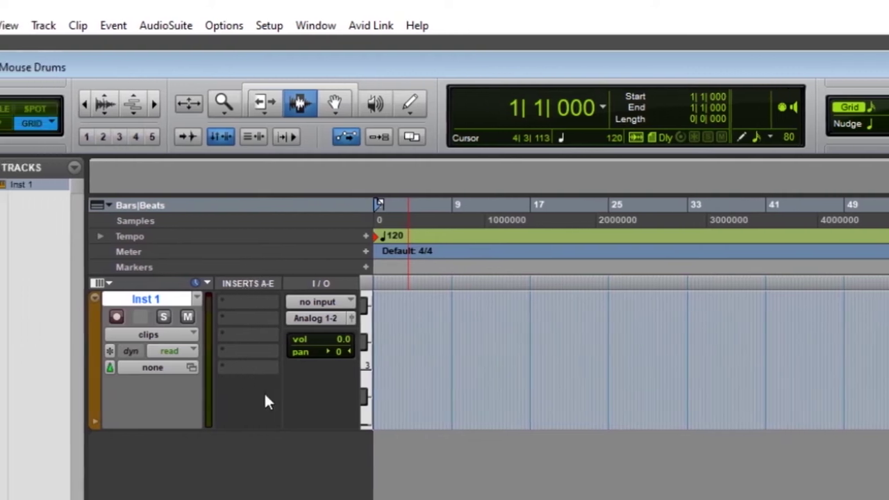
click(49, 25)
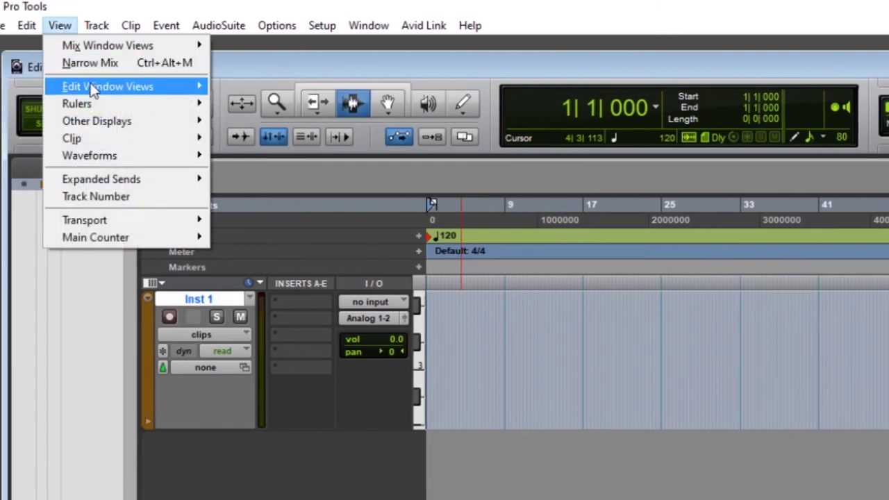
mouse_move(79, 89)
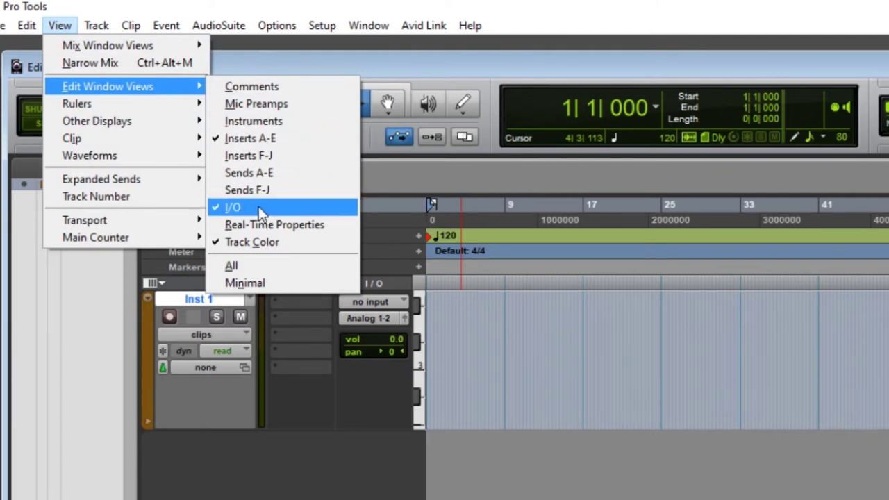
click(377, 285)
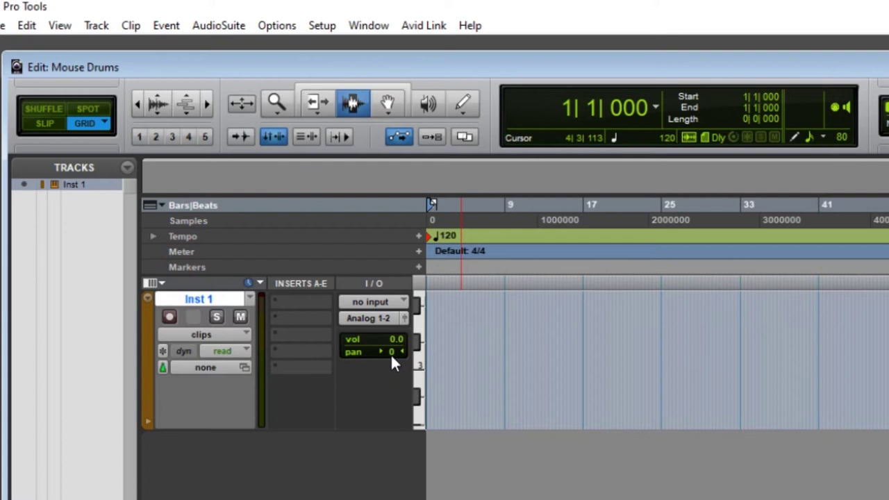
Step: Insert the Xpand!2 (mono) instrument plug-in on Inst 1's first insert slot
click(302, 305)
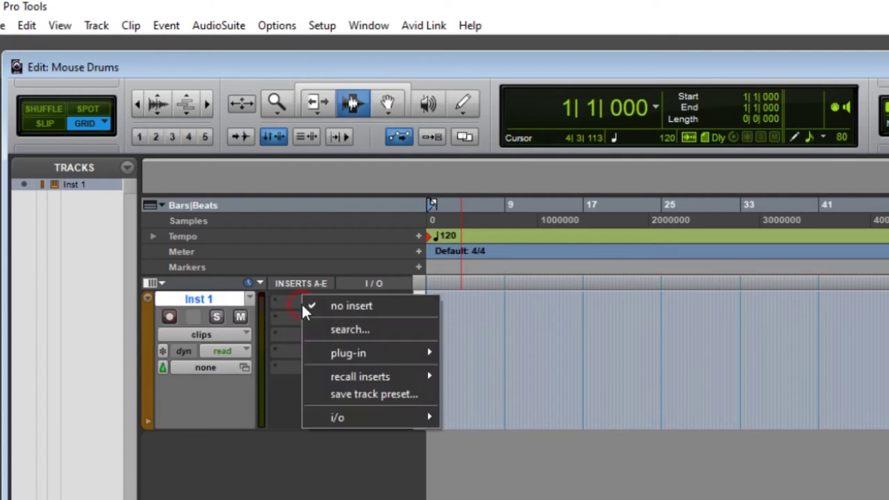
mouse_move(337, 356)
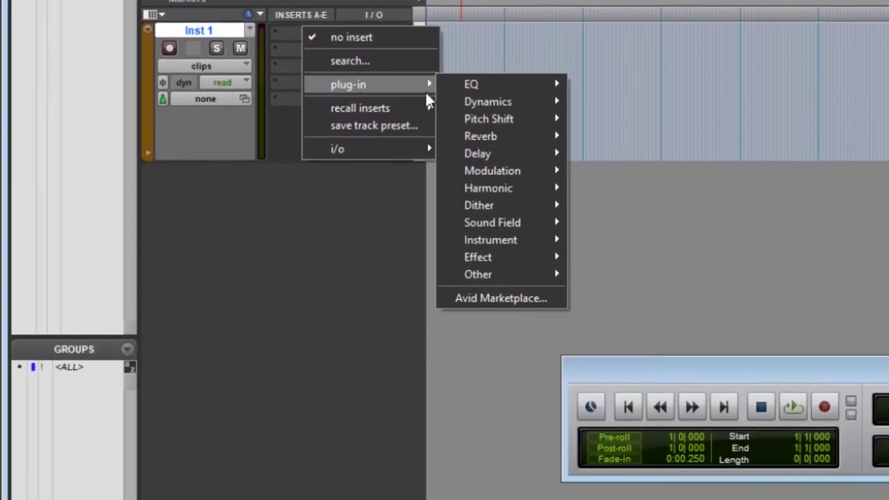
mouse_move(525, 244)
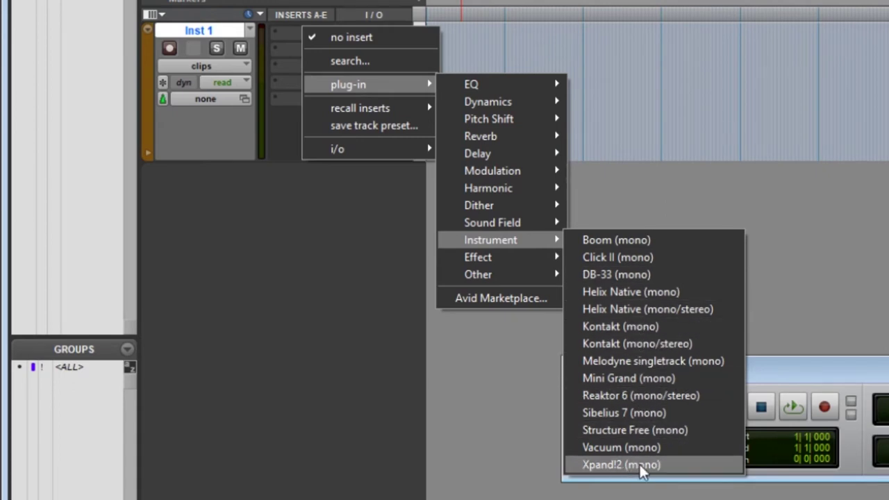
key(Escape)
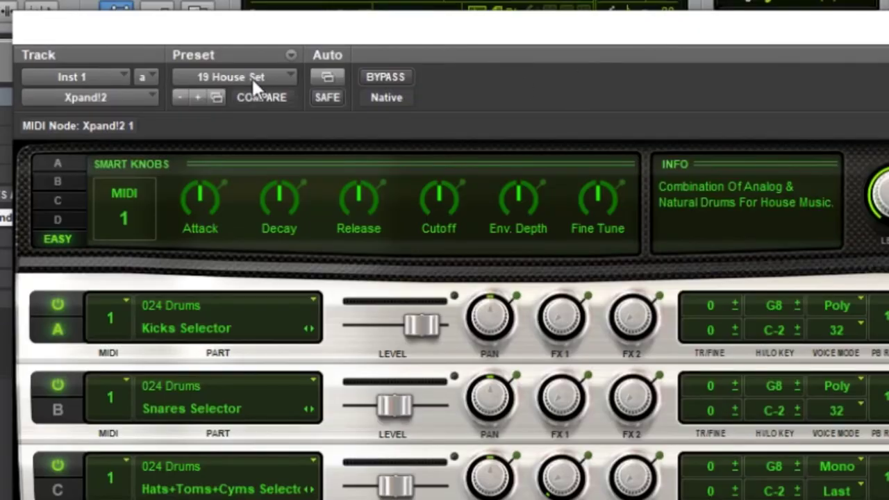
Step: Browse the Xpand!2 preset list, leaving 19 House Set selected, and close the plug-in
click(251, 77)
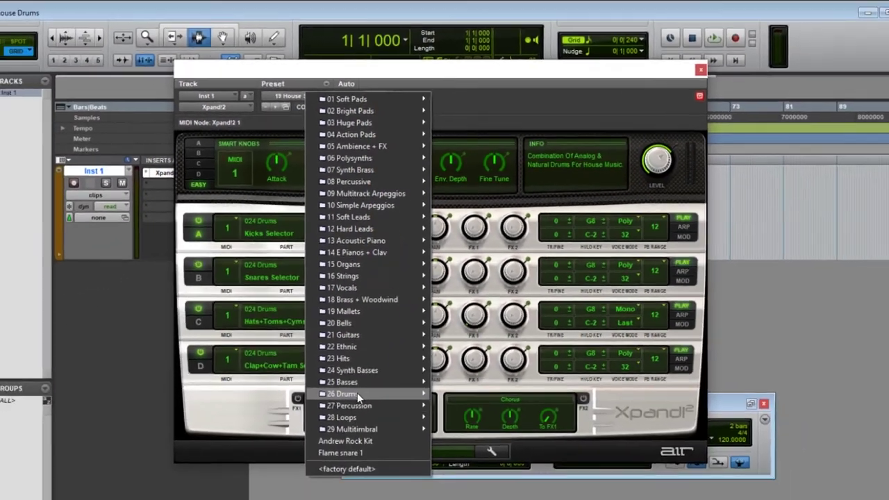
mouse_move(357, 393)
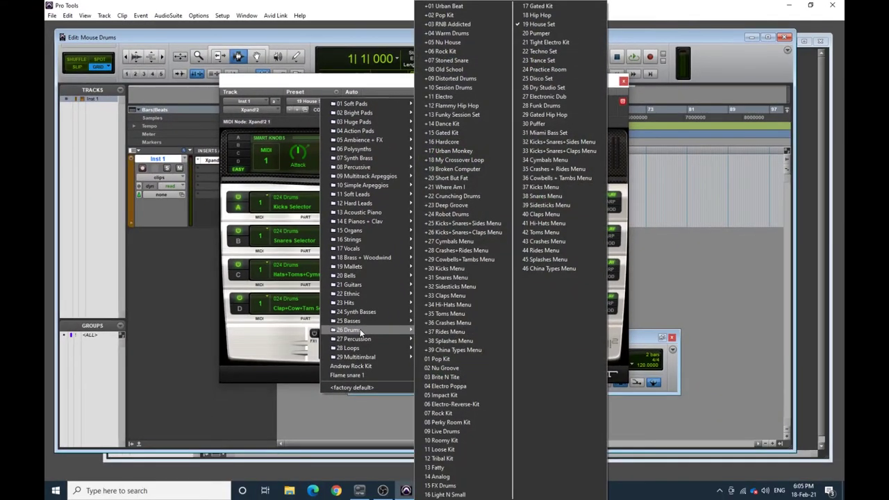
click(564, 25)
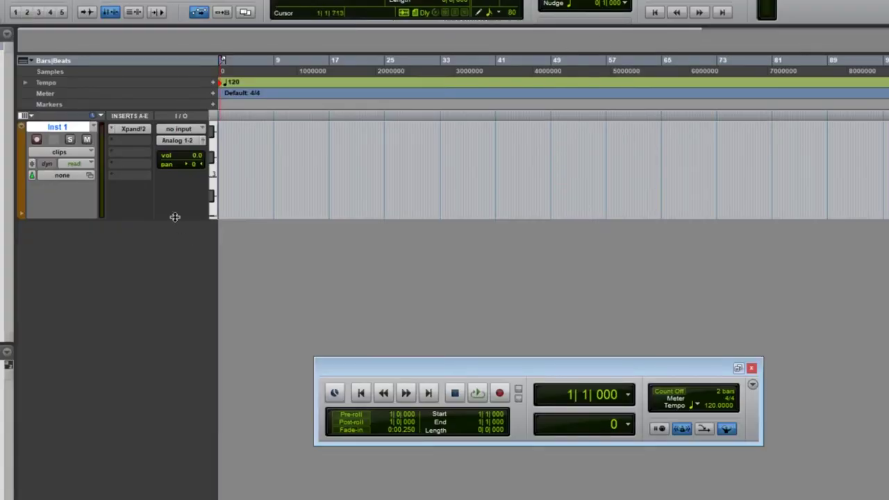
Step: Enlarge Inst 1 further and switch its track view from clips to notes
drag(175, 216, 179, 355)
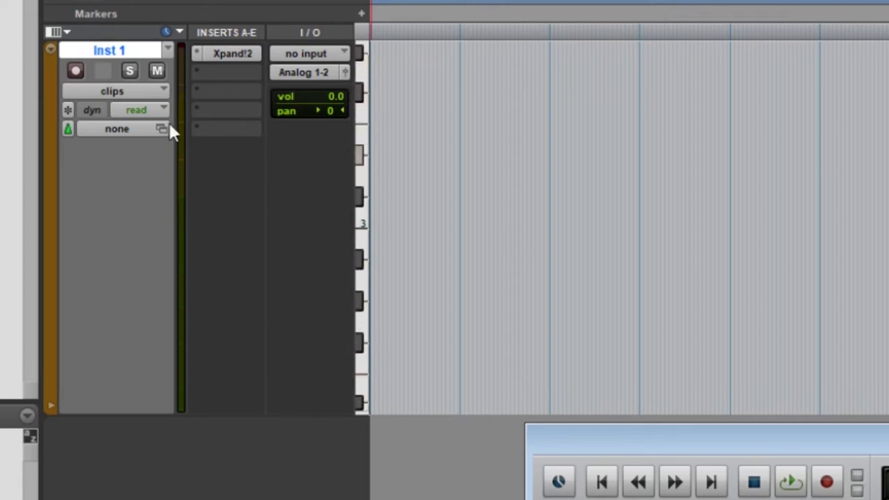
click(114, 92)
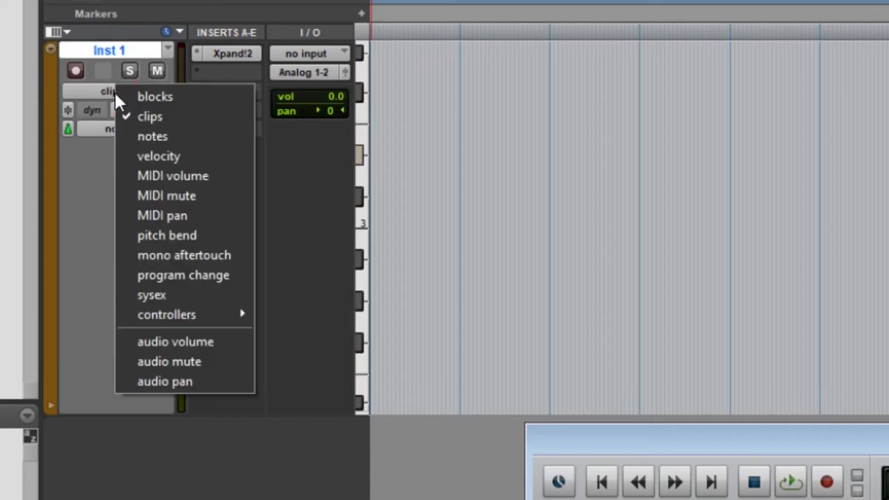
click(142, 139)
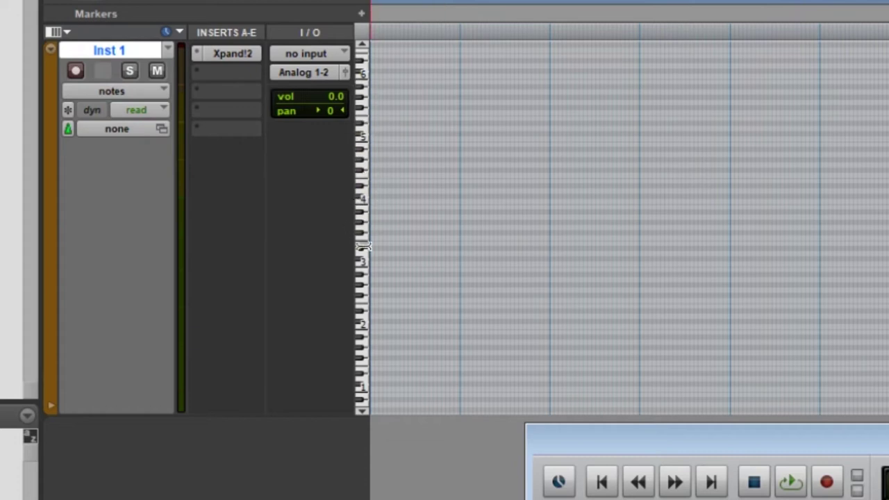
Step: Audition drum keys and scroll the piano keyboard down toward the lowest octaves
click(360, 392)
click(361, 393)
click(363, 414)
click(363, 413)
click(363, 413)
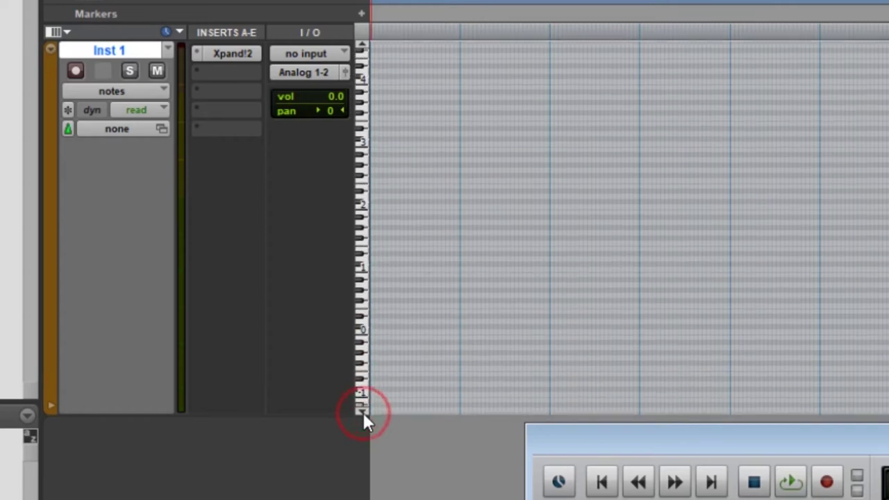
click(363, 413)
click(363, 45)
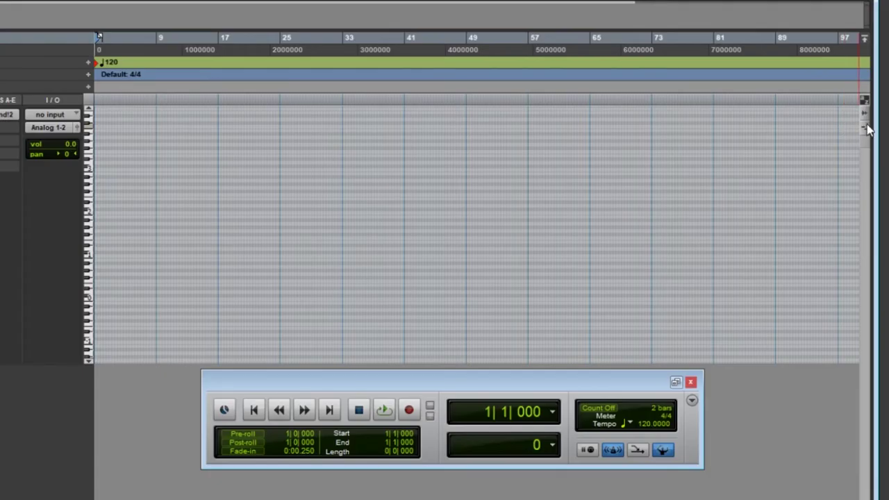
Step: Zoom the note rows taller and scroll to the low drum octaves
click(866, 129)
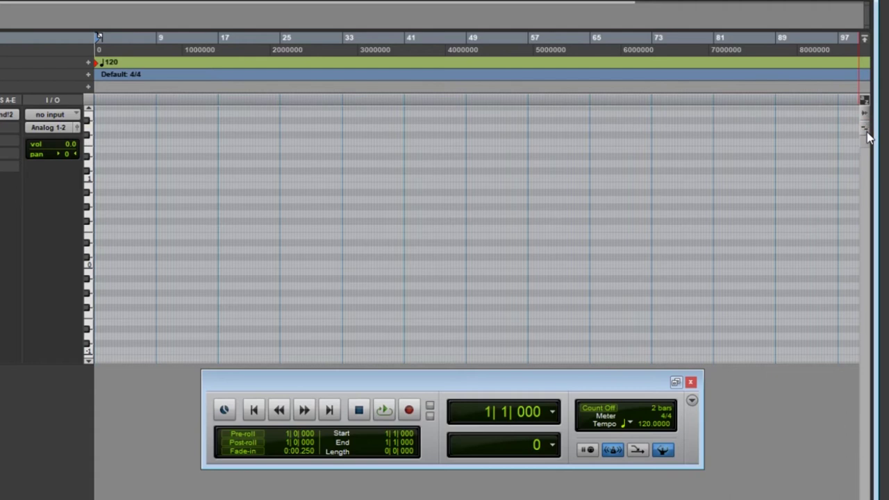
click(866, 134)
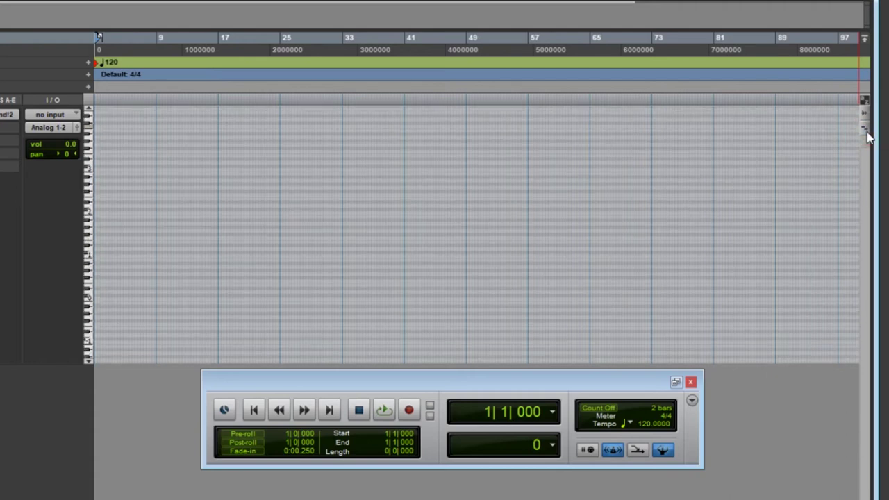
click(866, 129)
click(866, 129)
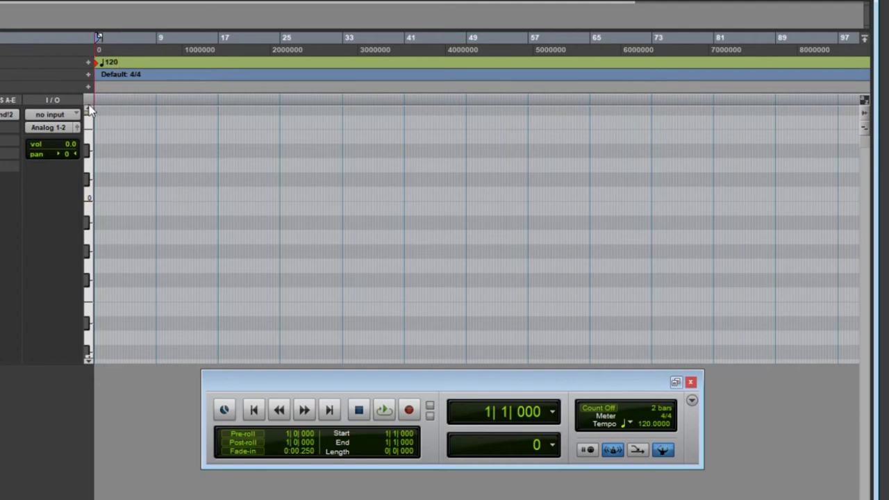
scroll(90, 108, up, 1)
scroll(89, 108, up, 7)
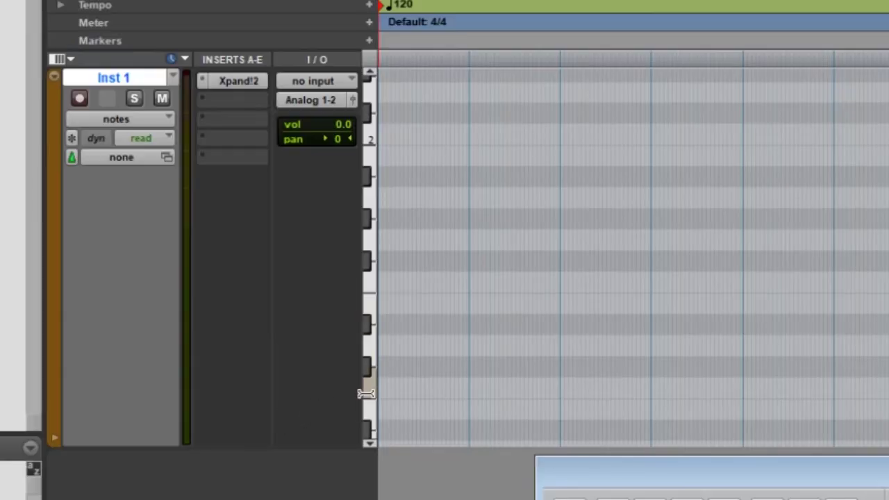
click(366, 387)
click(371, 133)
click(368, 111)
click(369, 384)
click(369, 386)
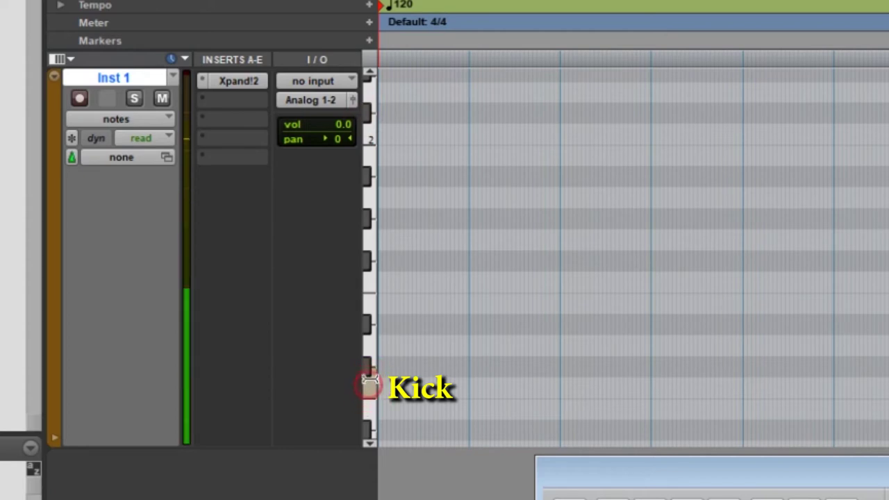
click(368, 306)
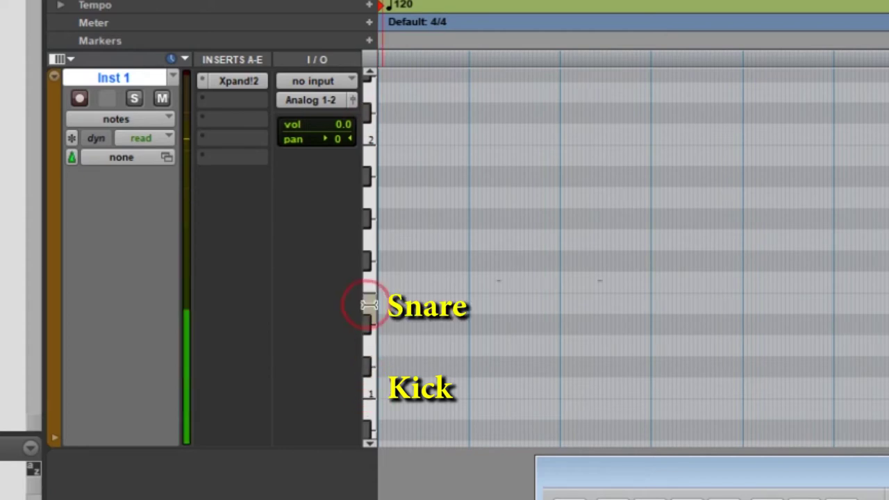
click(369, 259)
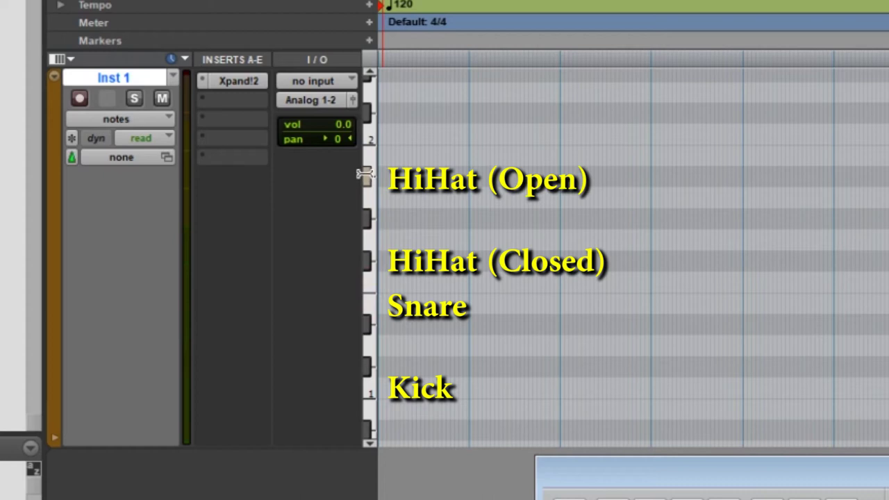
click(366, 175)
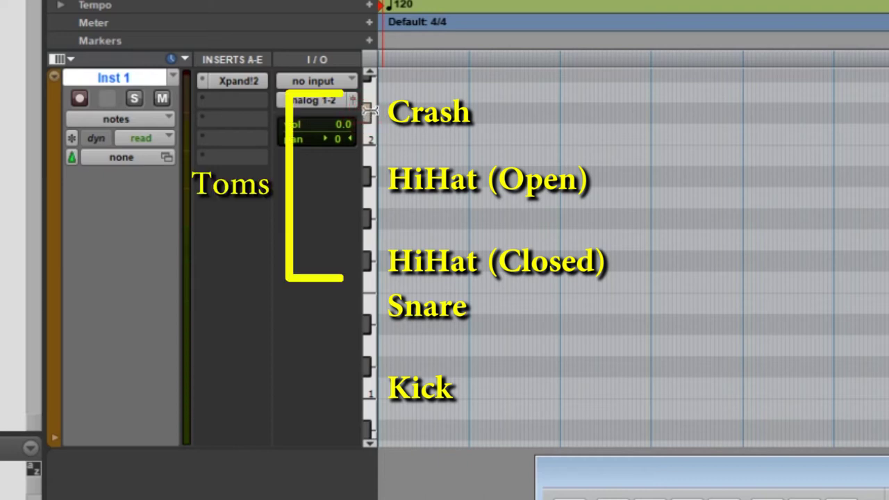
click(370, 84)
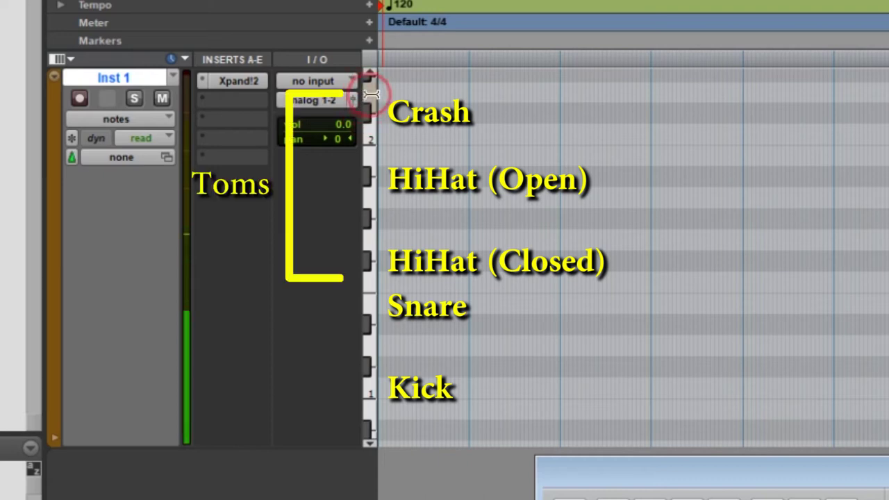
click(371, 139)
click(371, 195)
click(369, 239)
click(364, 243)
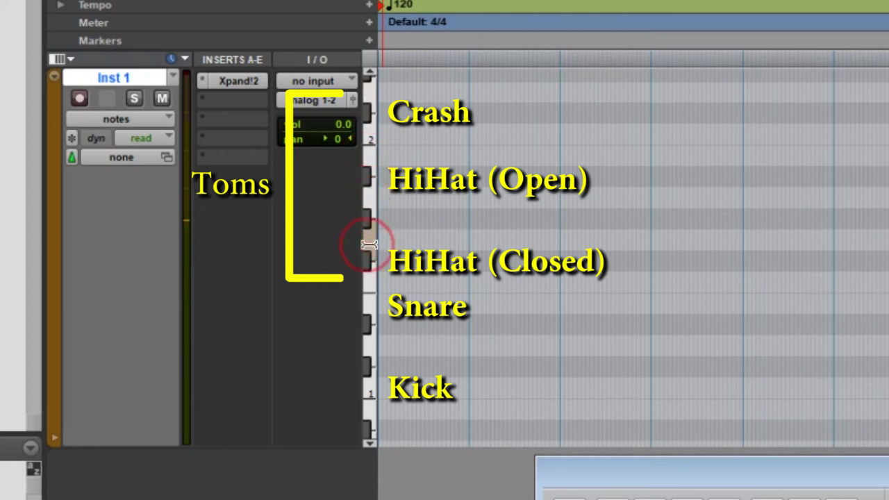
click(368, 280)
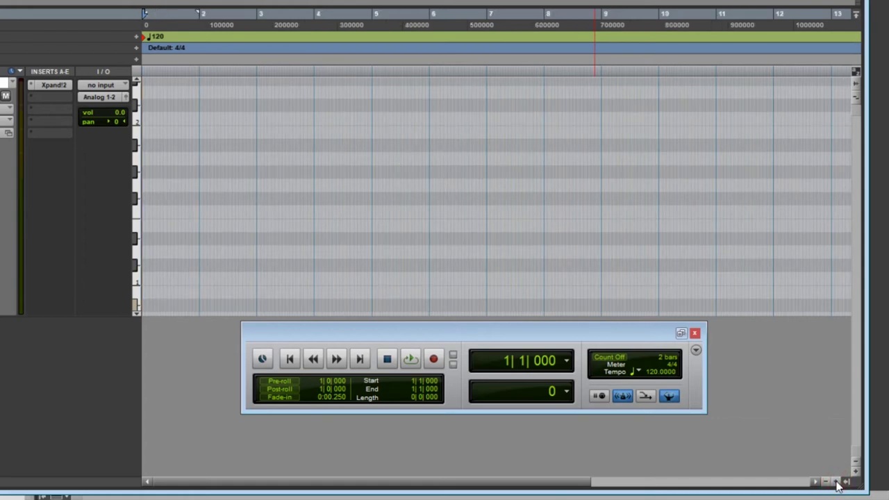
Step: Zoom the timeline horizontally so bars 1 to 7 span the edit area
click(837, 482)
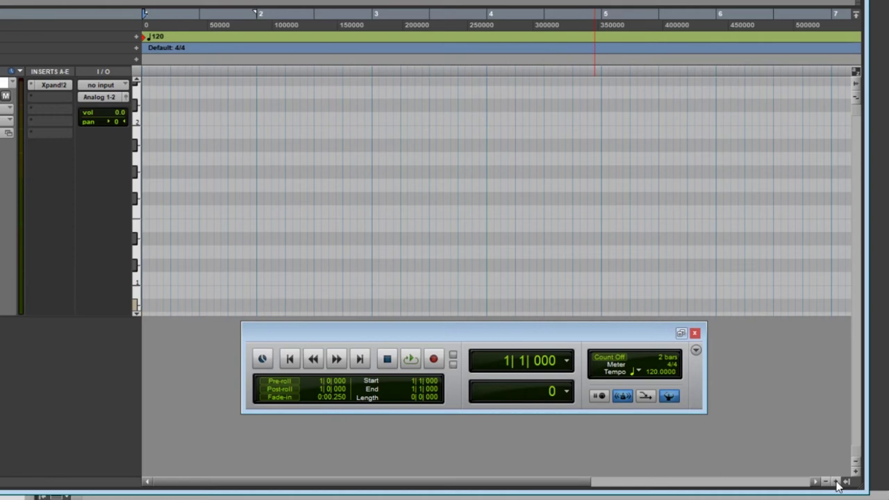
click(837, 481)
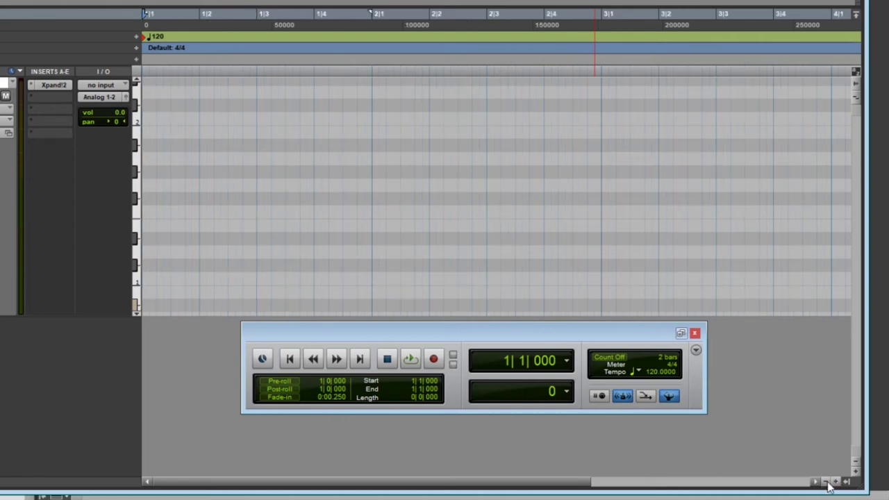
click(826, 482)
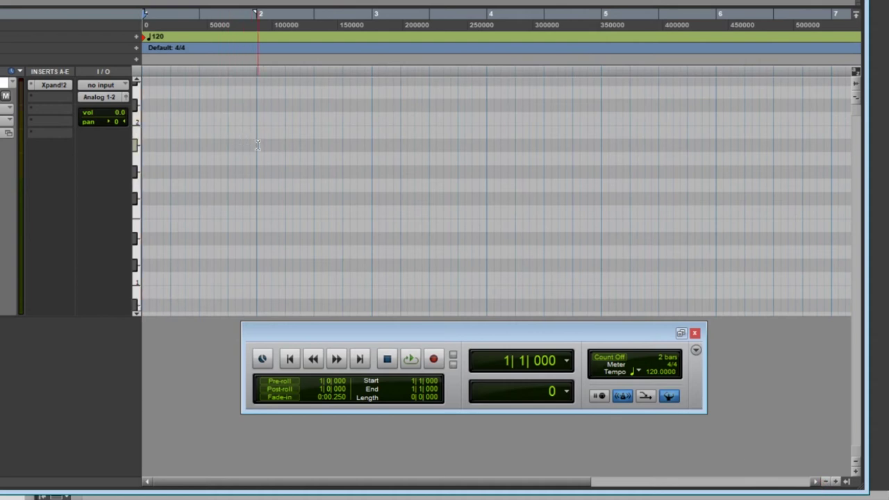
Step: Select a span across bars 2 and 3, then place the insertion point at bar 3
drag(257, 144, 125, 147)
drag(257, 133, 601, 158)
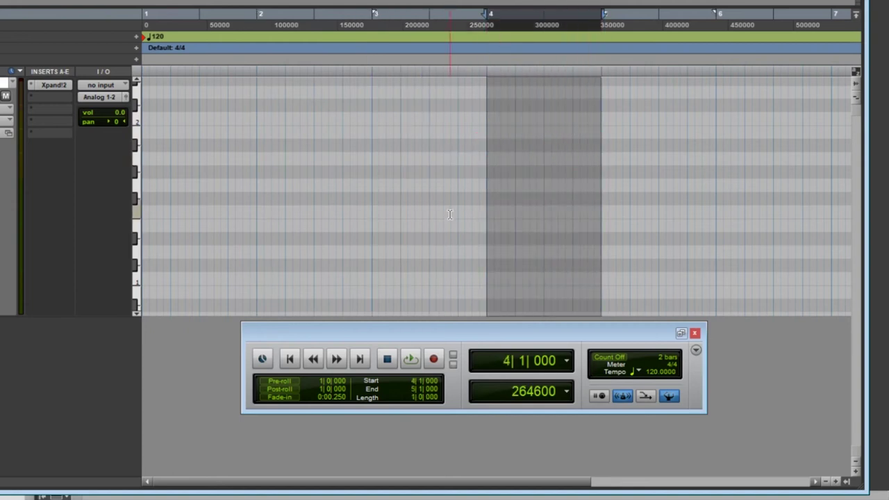
click(372, 182)
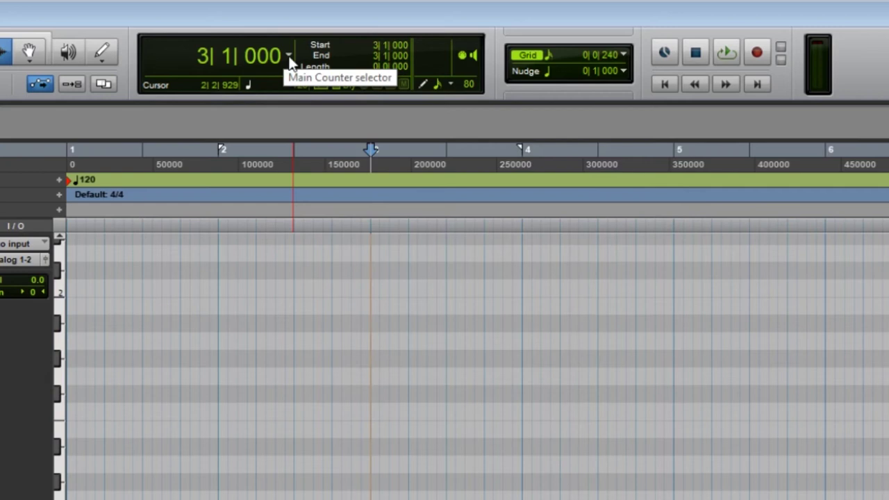
Step: Switch the Main Counter to Min:Secs, then back to Bars|Beats
click(289, 55)
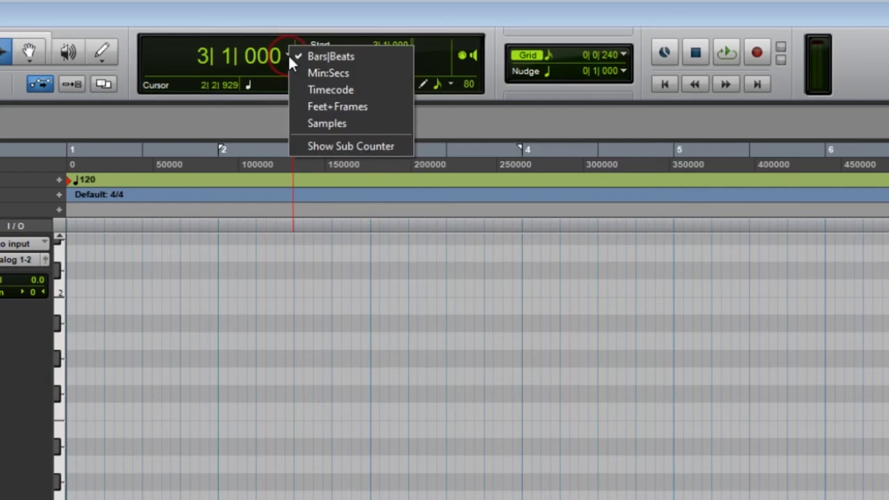
click(351, 68)
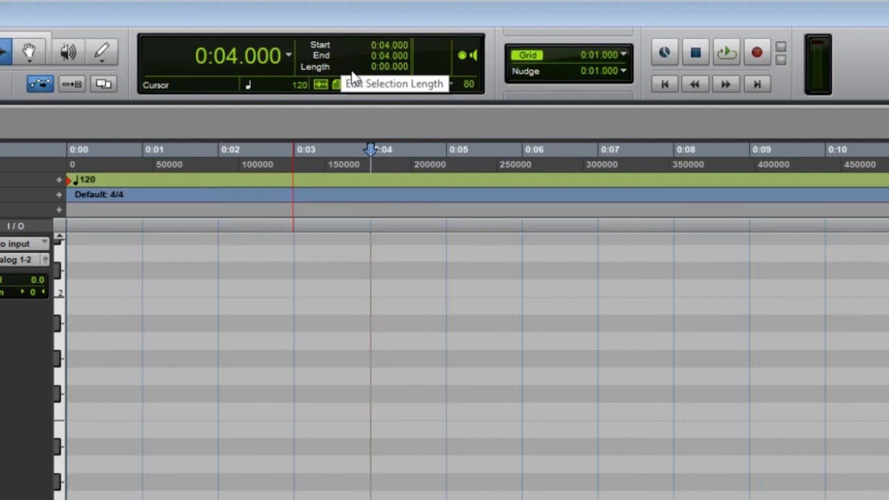
click(289, 55)
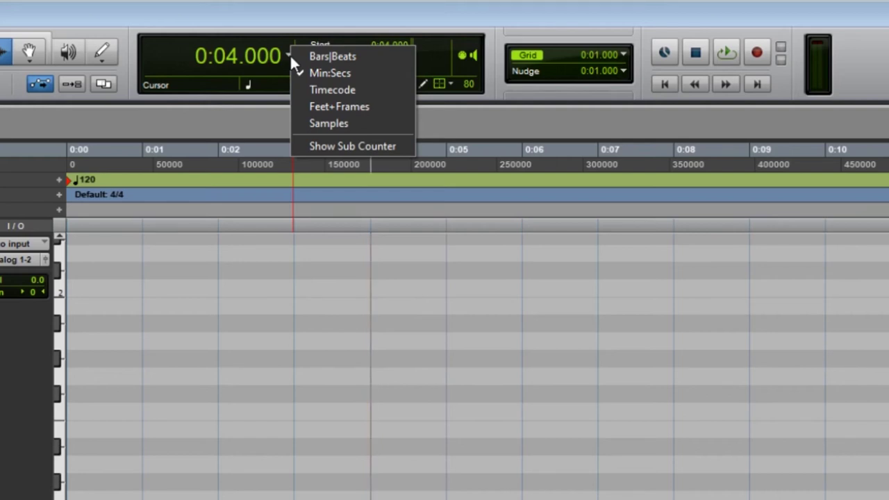
click(299, 57)
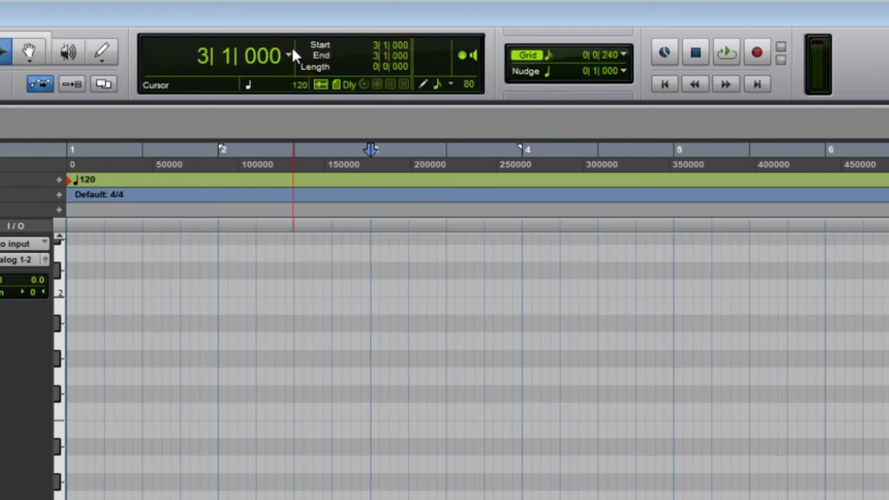
Step: Toggle the grid lines off and back on, then show the grid note value list (1/16 note)
click(529, 56)
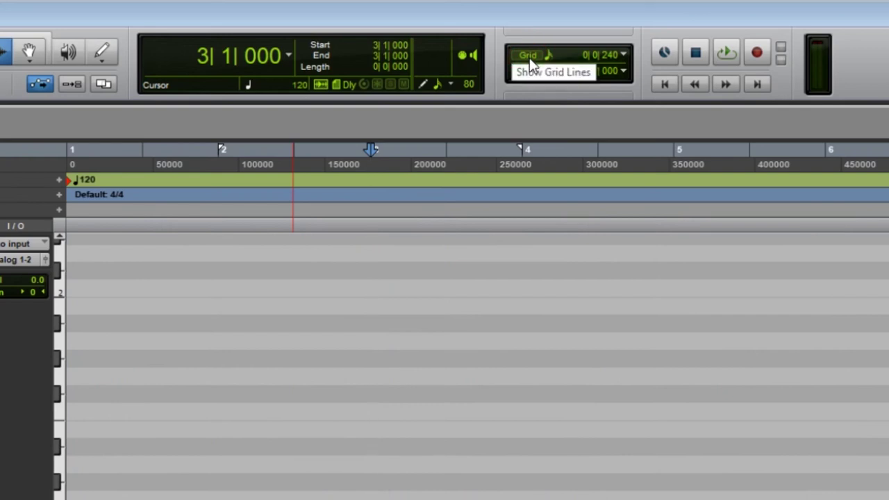
click(529, 58)
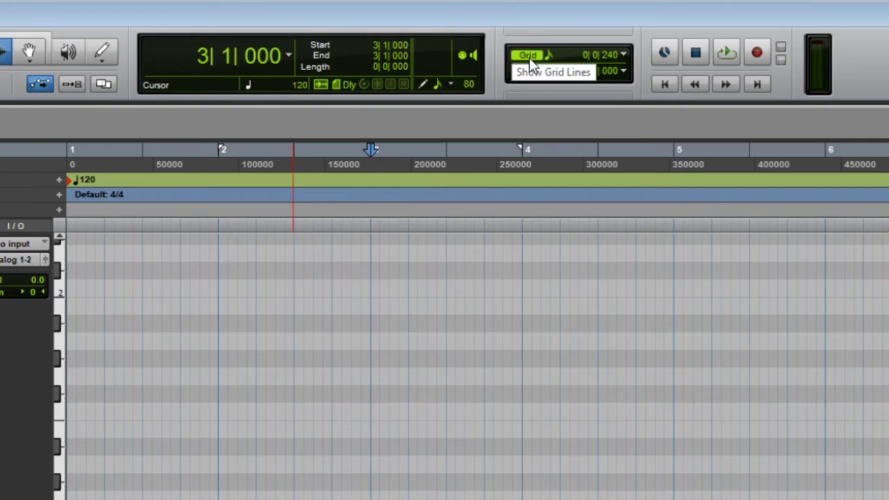
click(624, 55)
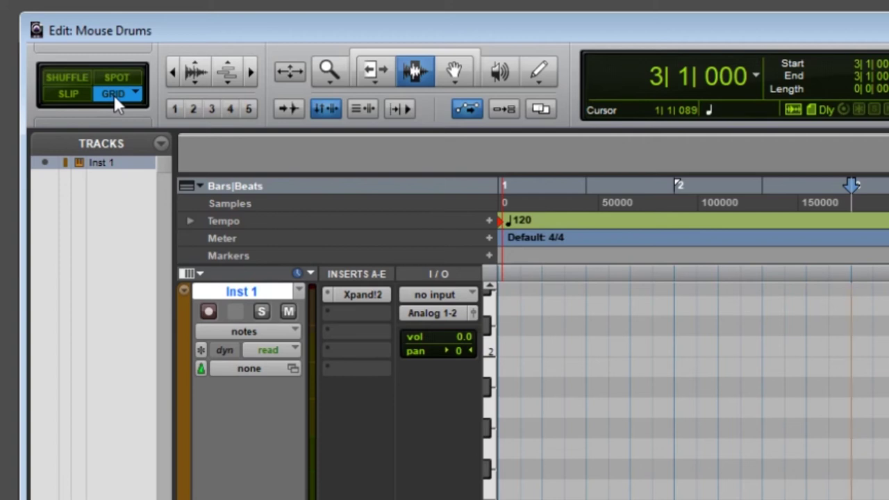
Step: Switch from Slip to Grid edit mode, then cycle through the Selector, Zoomer, Trimmer and Grabber tools
click(71, 92)
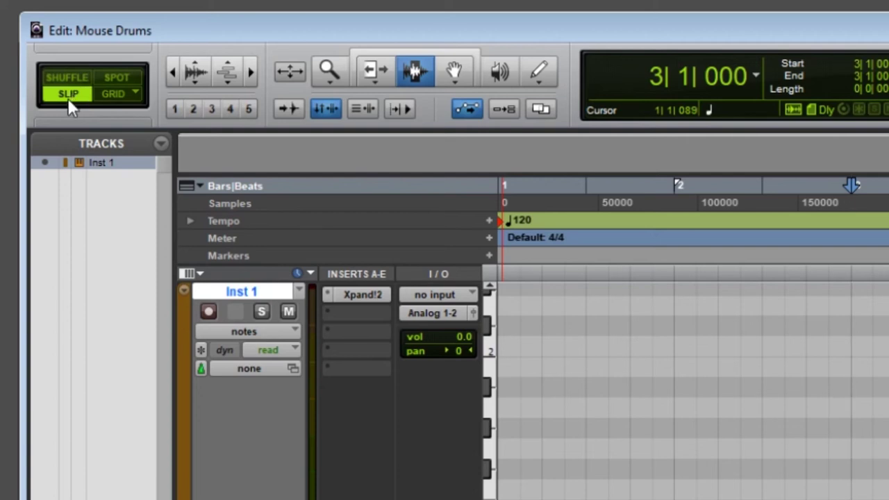
click(111, 93)
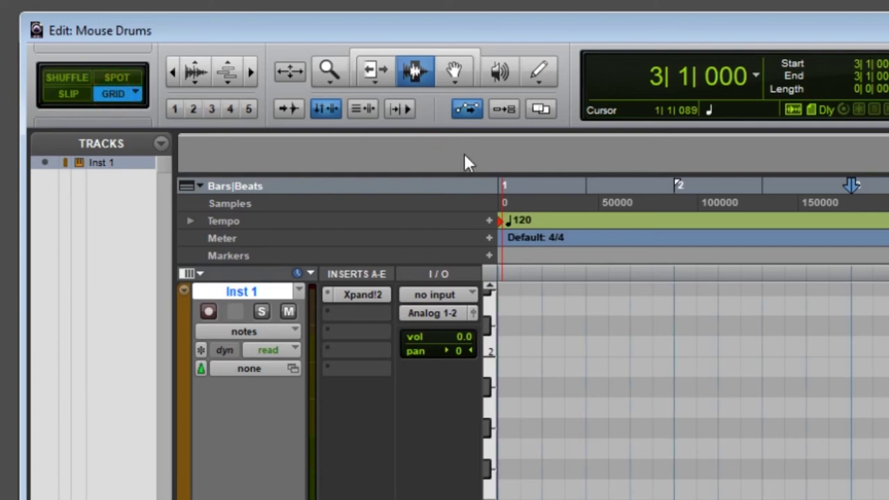
click(375, 70)
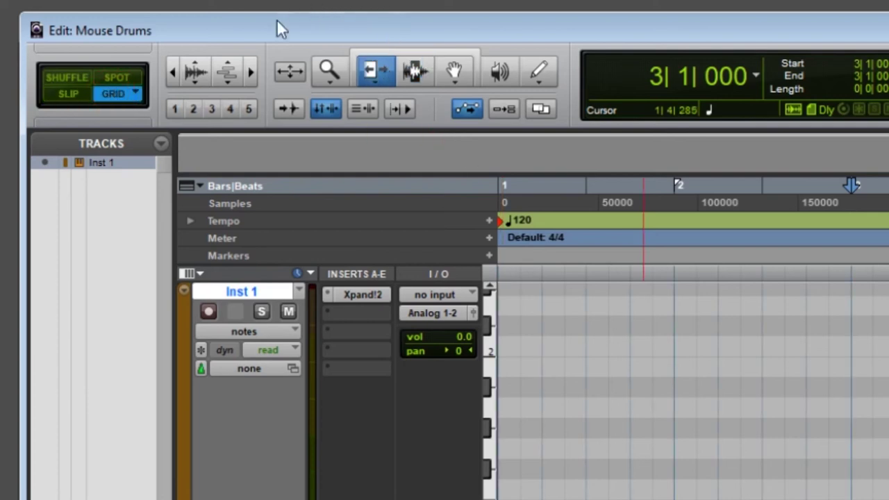
click(330, 69)
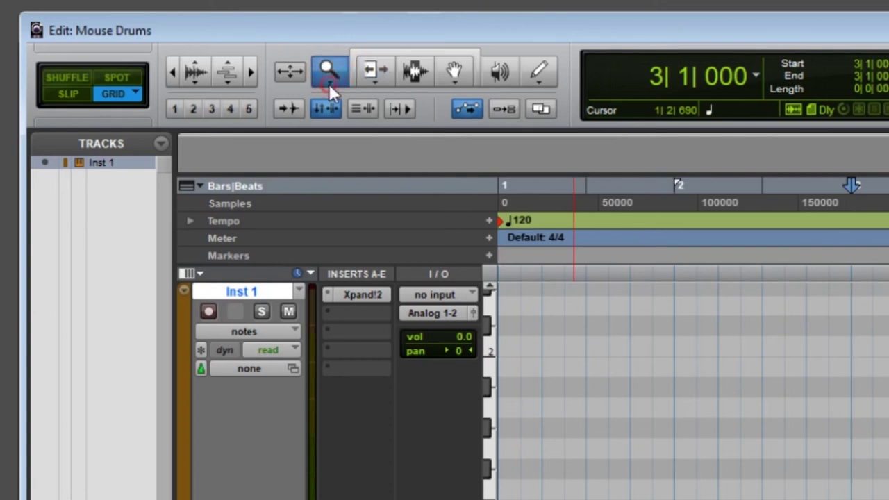
click(375, 70)
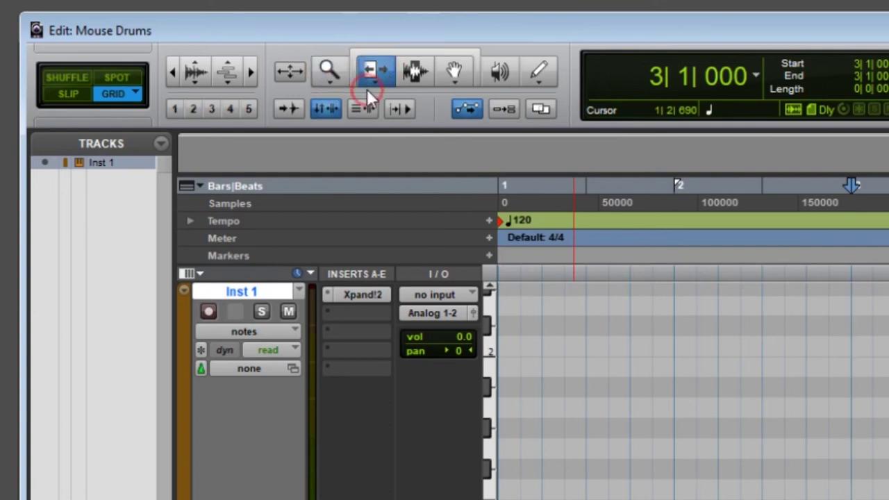
click(415, 72)
click(453, 72)
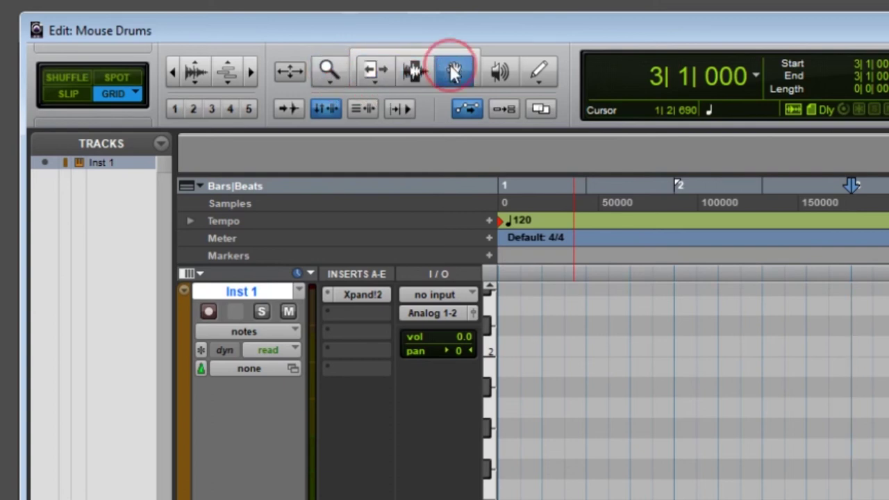
Step: Pencil C1 kicks on beats 1 and 3 and E1 snares on beats 2 and 4, then loop-play from the start
click(536, 72)
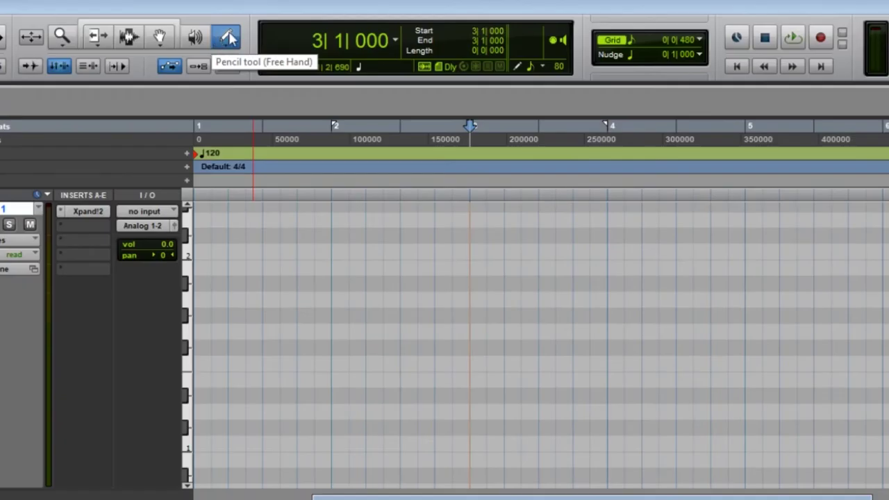
click(536, 72)
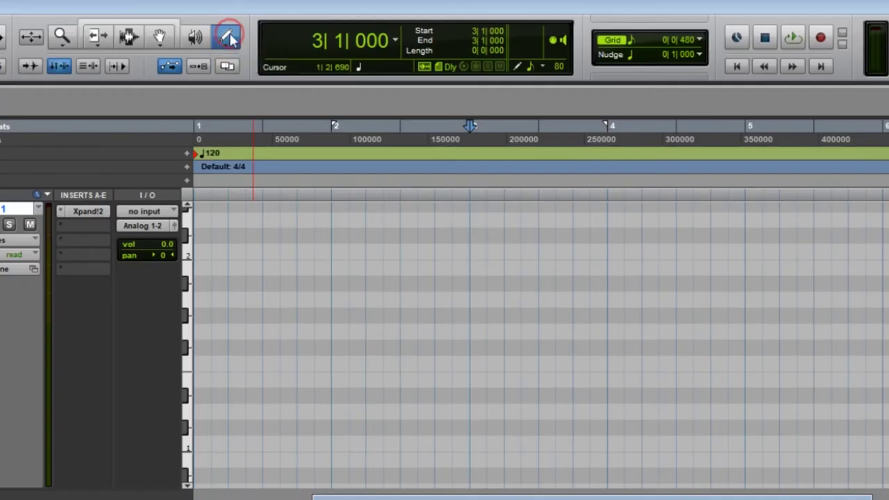
click(202, 442)
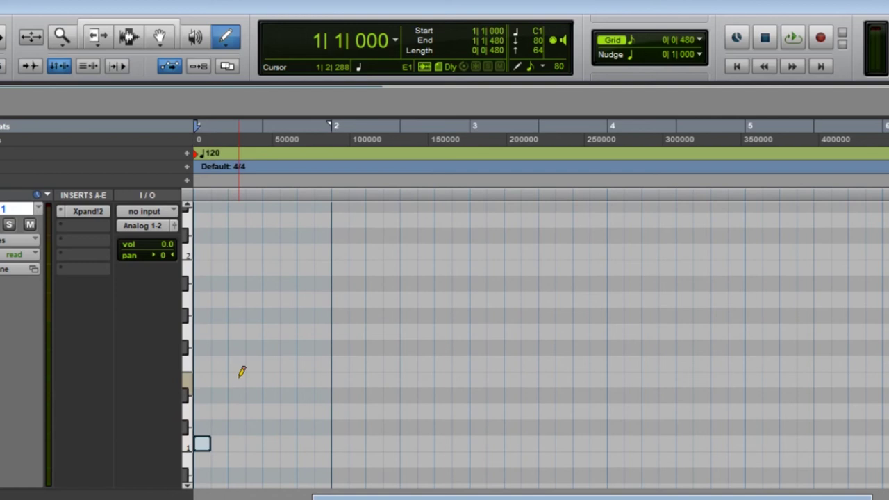
click(239, 378)
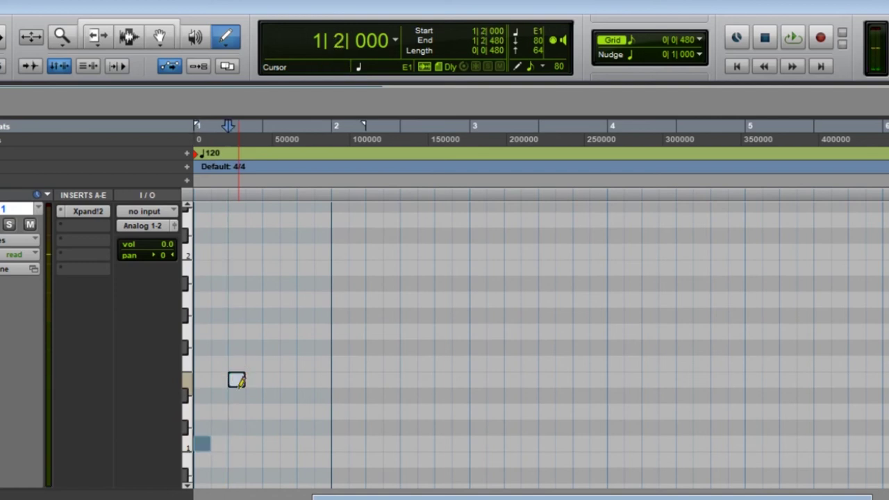
click(272, 443)
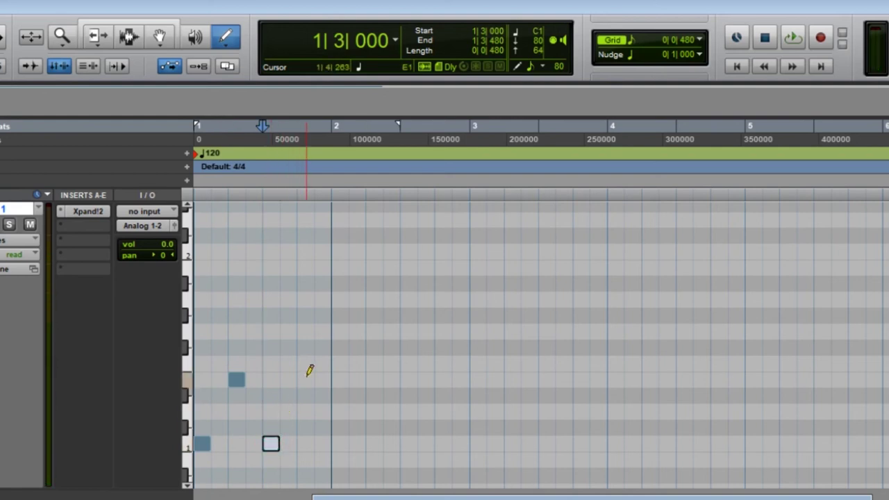
click(307, 378)
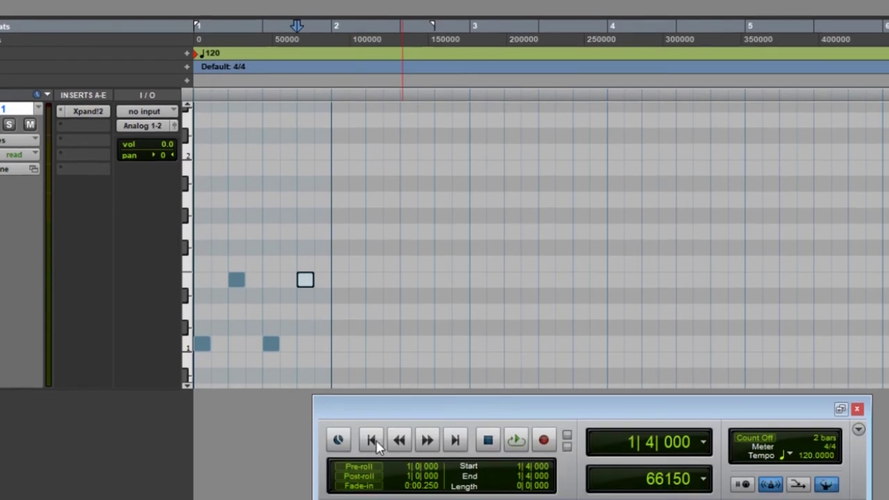
click(373, 439)
click(516, 440)
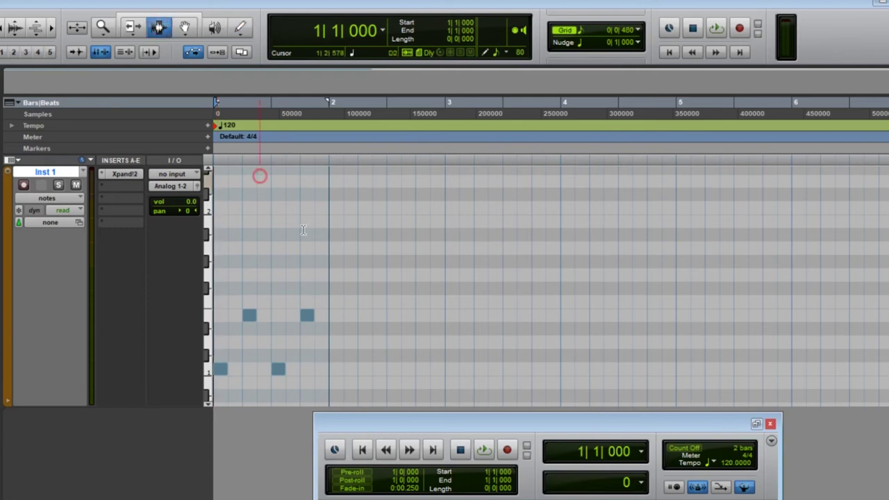
drag(330, 258, 175, 266)
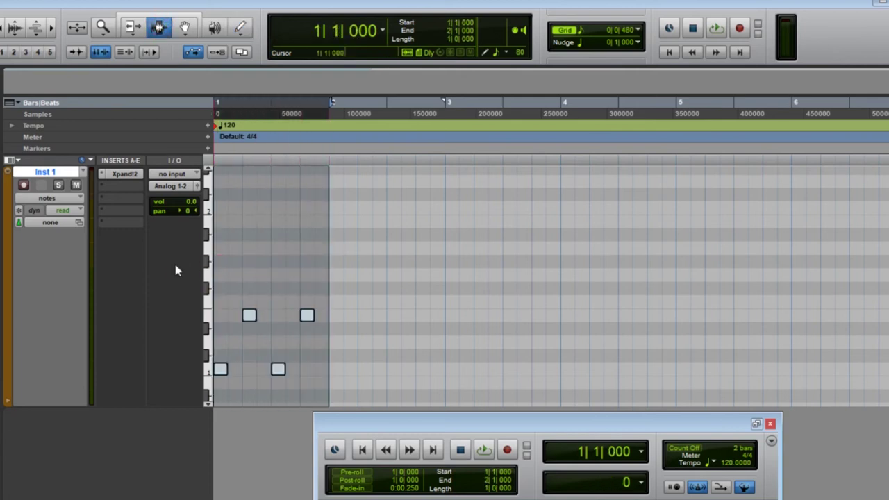
click(238, 268)
double_click(219, 268)
click(234, 267)
mouse_move(240, 267)
mouse_down()
mouse_move(212, 270)
mouse_move(265, 269)
mouse_up()
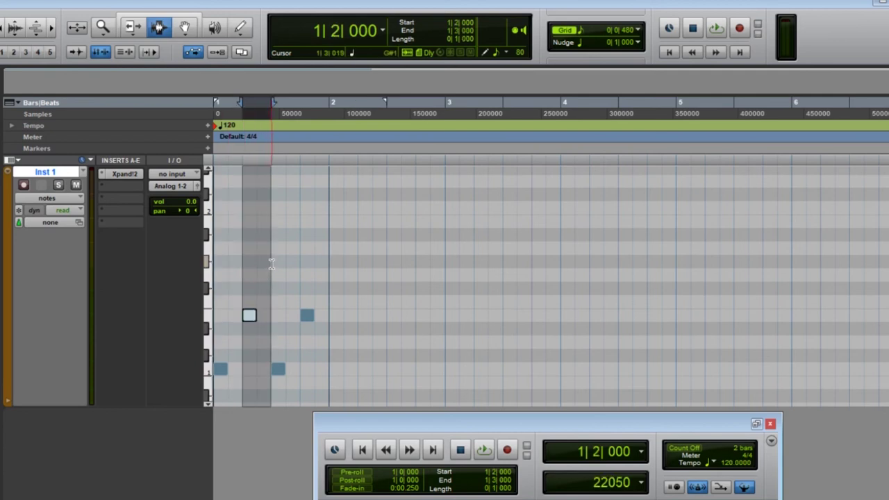
click(284, 257)
click(312, 255)
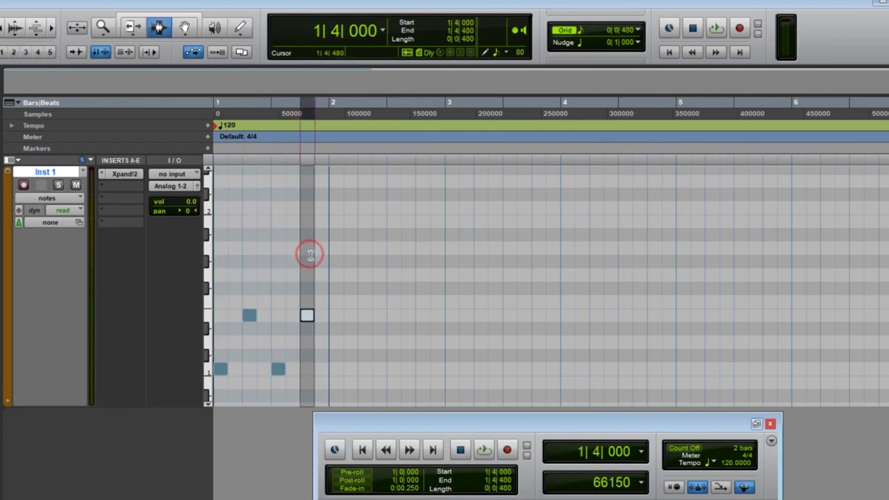
drag(312, 255, 327, 254)
click(242, 290)
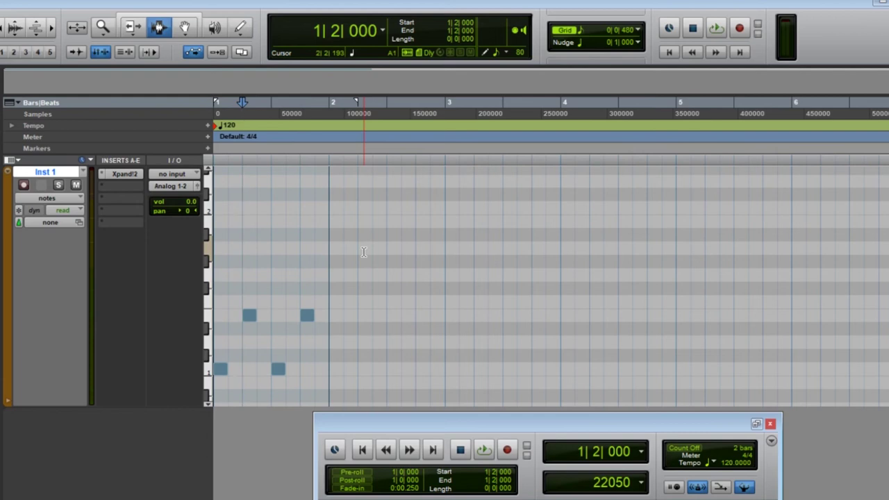
Step: Pencil eight F#1 eighth-note hi-hats across bar 1 and play from the start
click(243, 30)
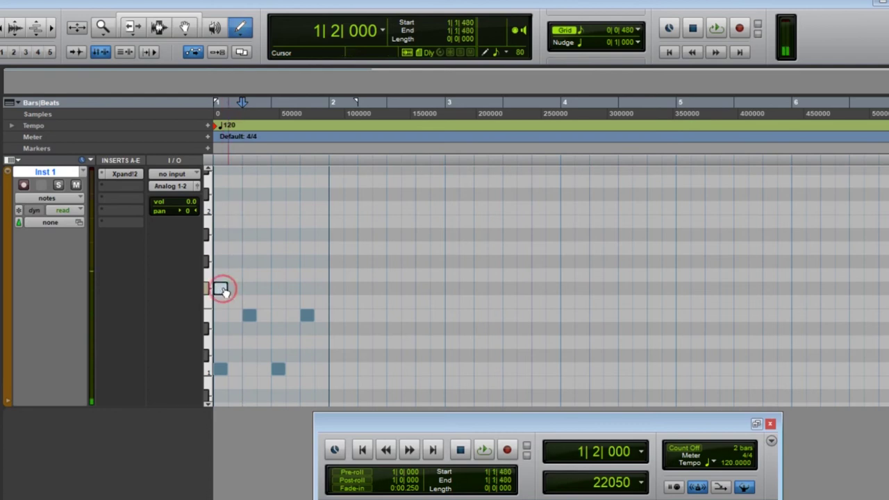
click(220, 287)
click(235, 288)
click(249, 288)
click(264, 288)
click(278, 288)
click(293, 288)
click(307, 287)
click(321, 287)
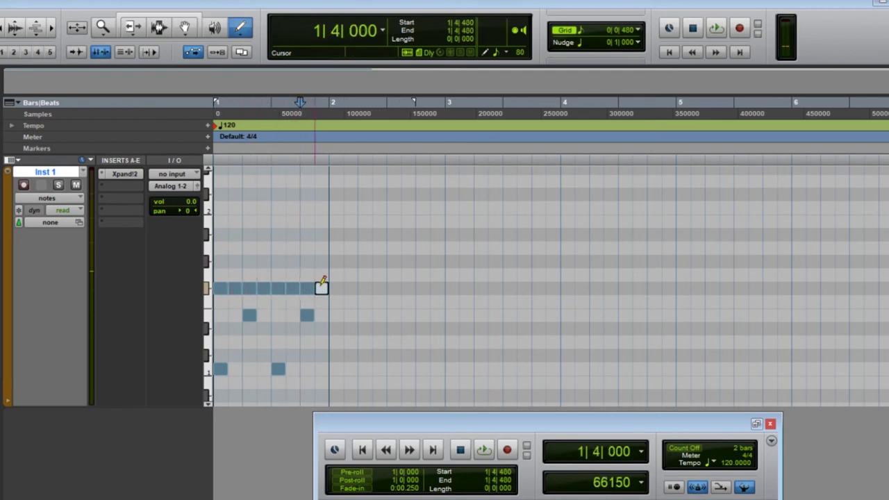
click(362, 450)
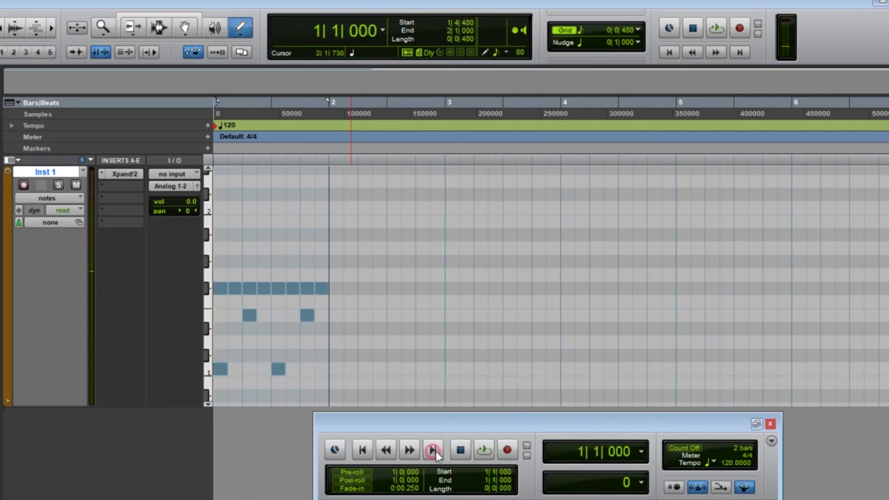
click(484, 450)
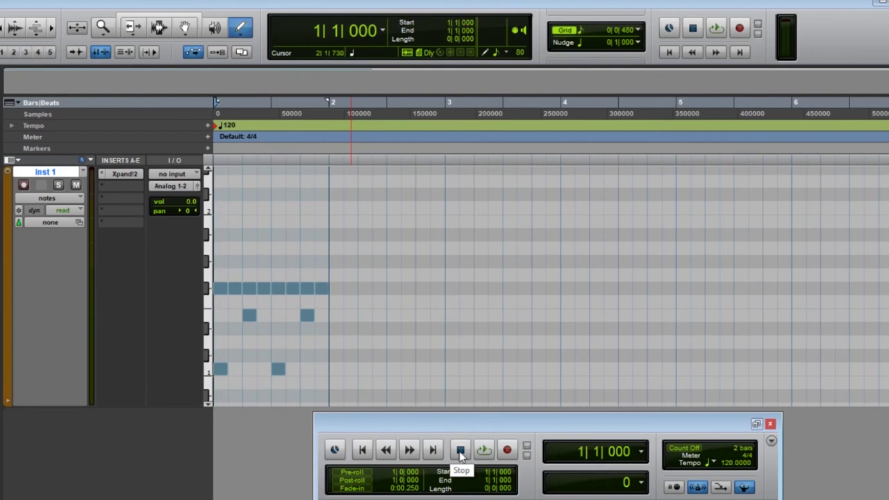
Step: Add C1 kicks on beats 2 and 4, then play the pattern from the start and stop
click(250, 368)
click(309, 369)
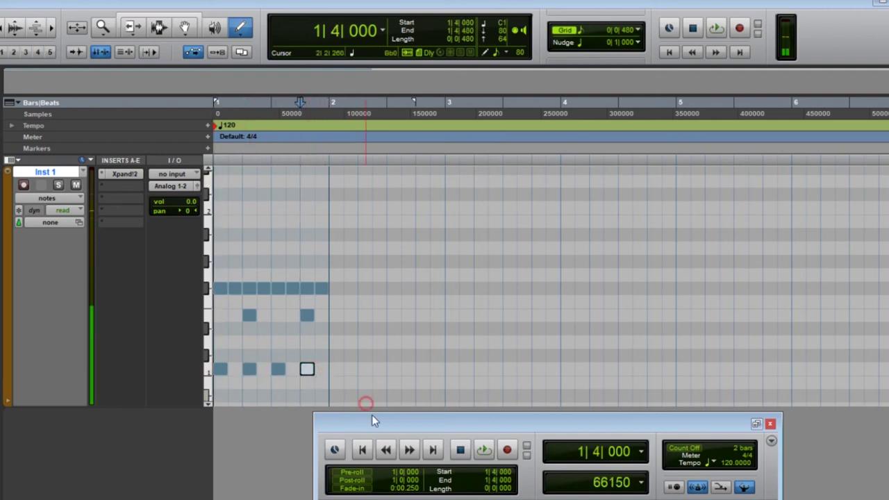
click(362, 451)
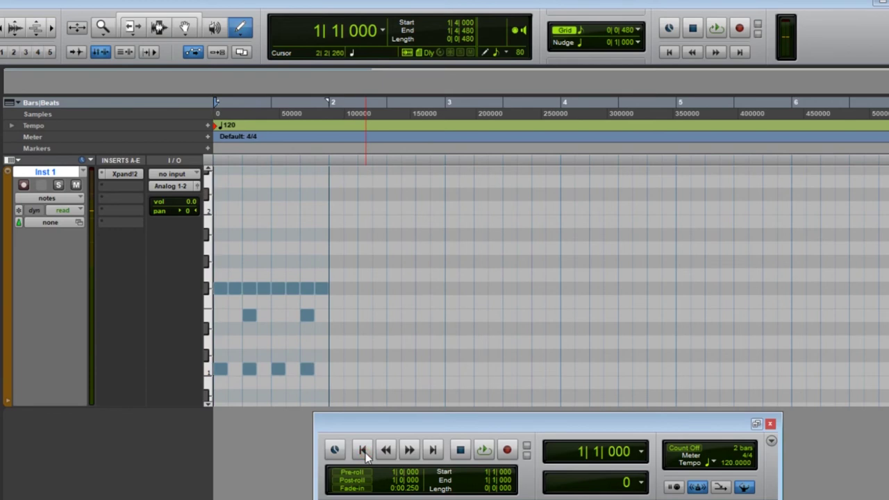
key(space)
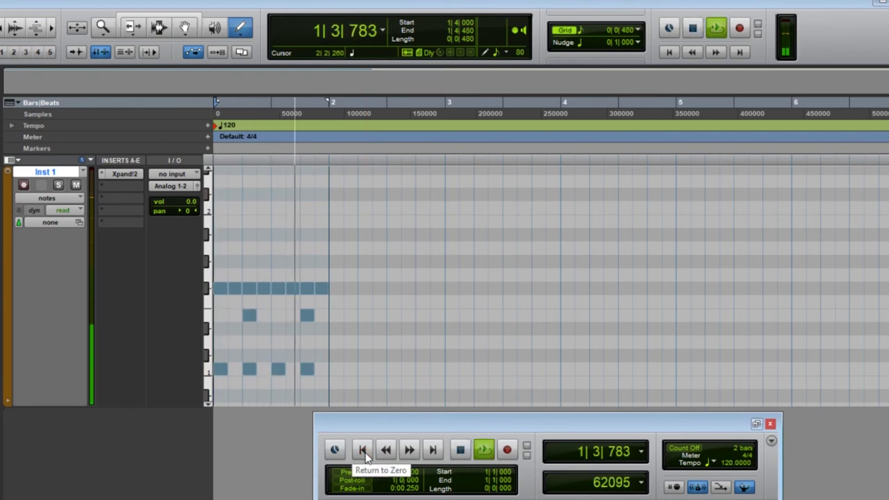
key(space)
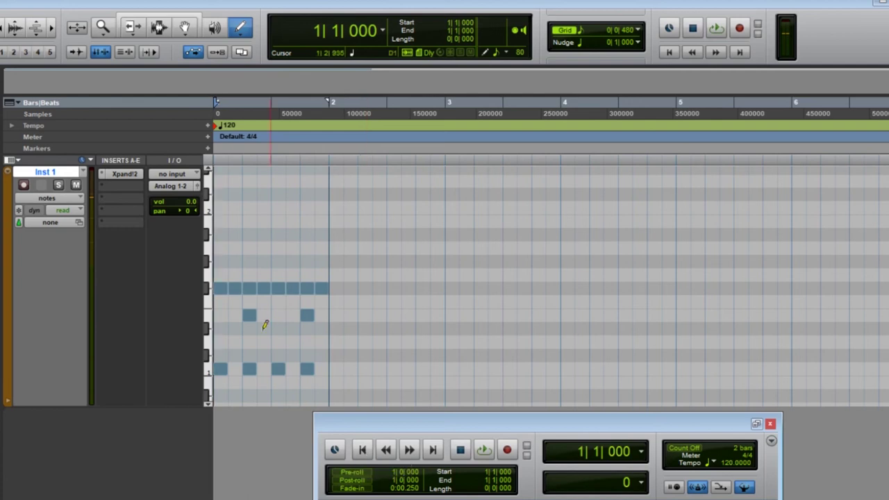
Step: Select bar 1's pattern, paste it into bars 2, 3 and 4, and play from the start
click(159, 28)
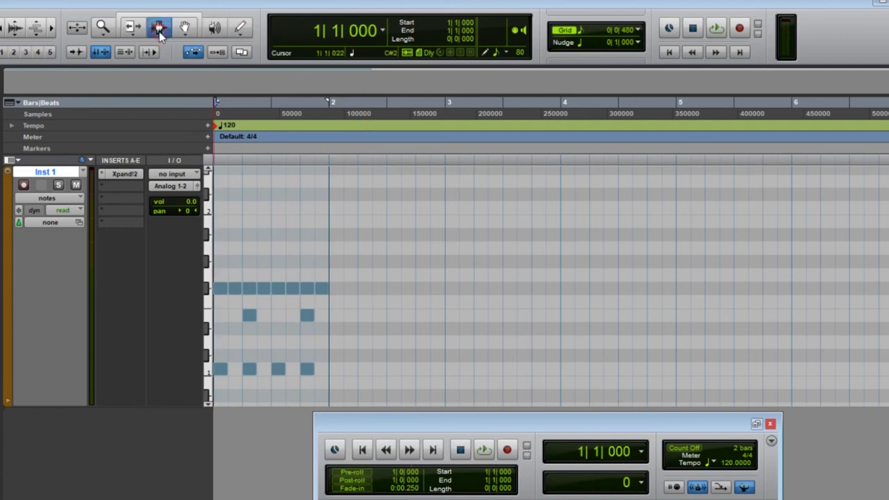
drag(328, 272, 215, 273)
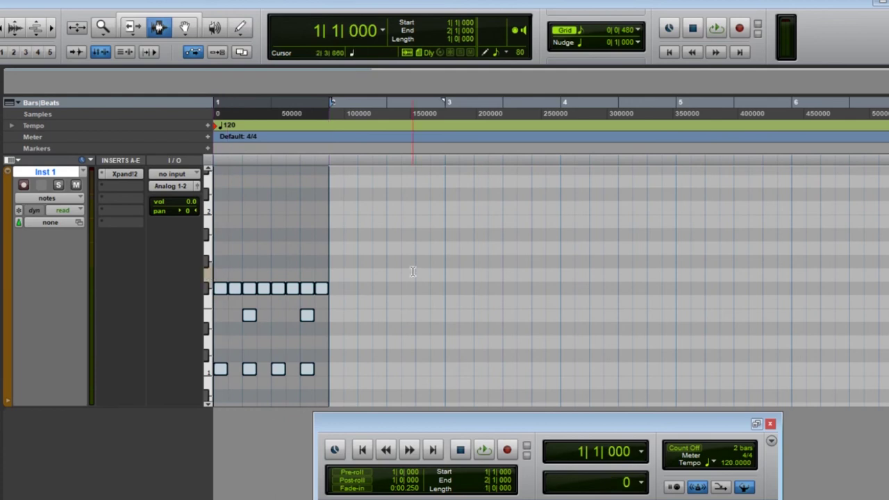
click(328, 234)
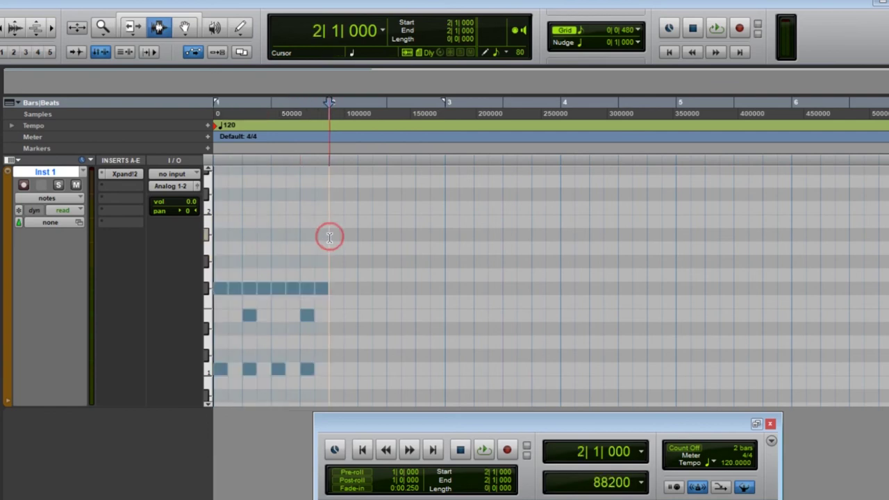
key(ctrl+v)
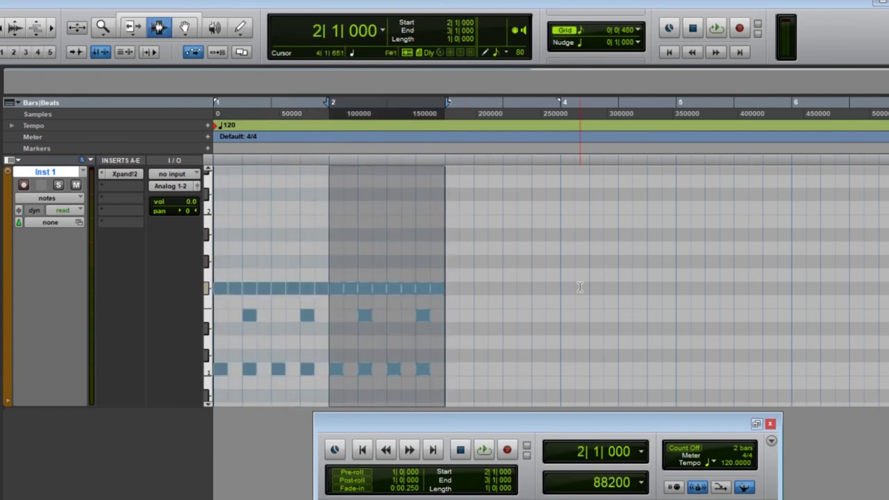
click(446, 234)
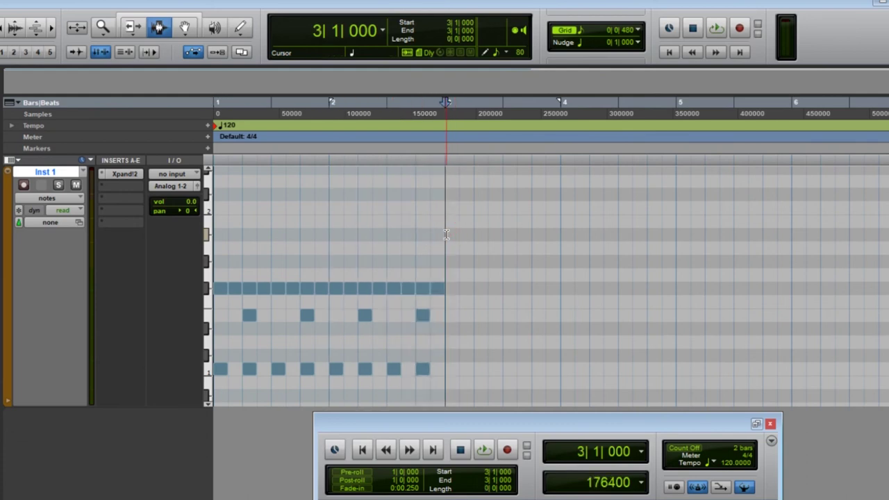
key(ctrl+v)
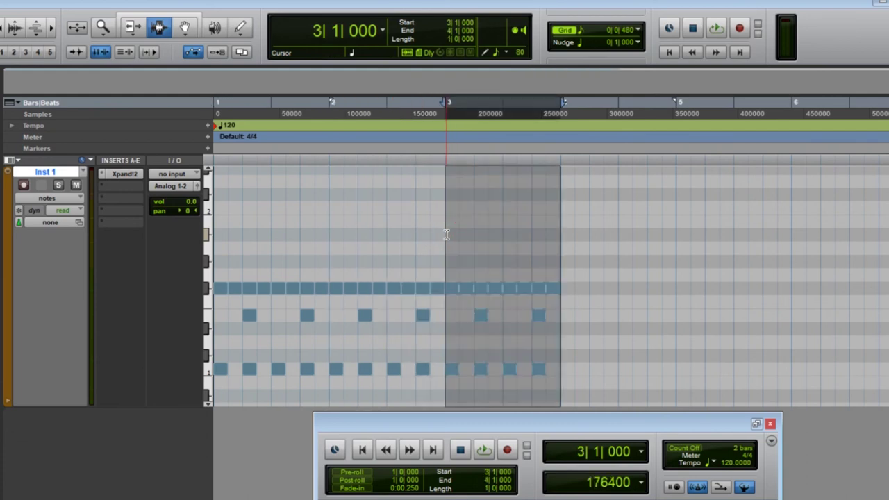
click(560, 215)
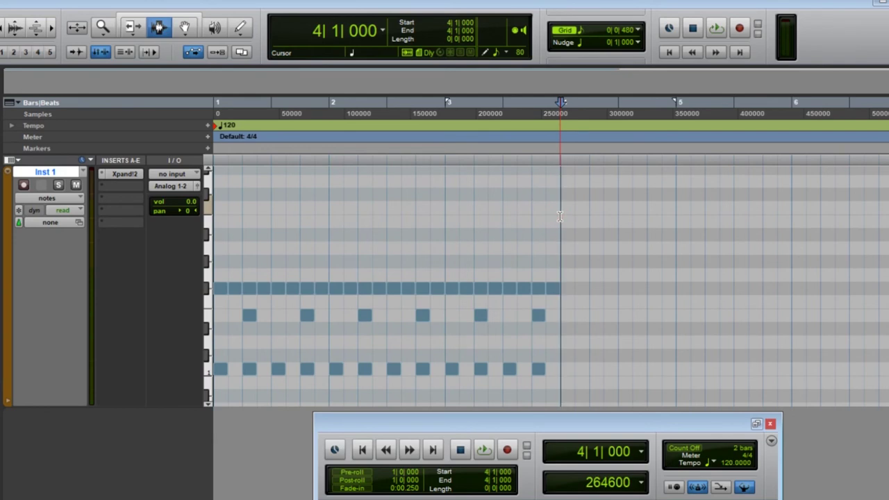
key(ctrl+v)
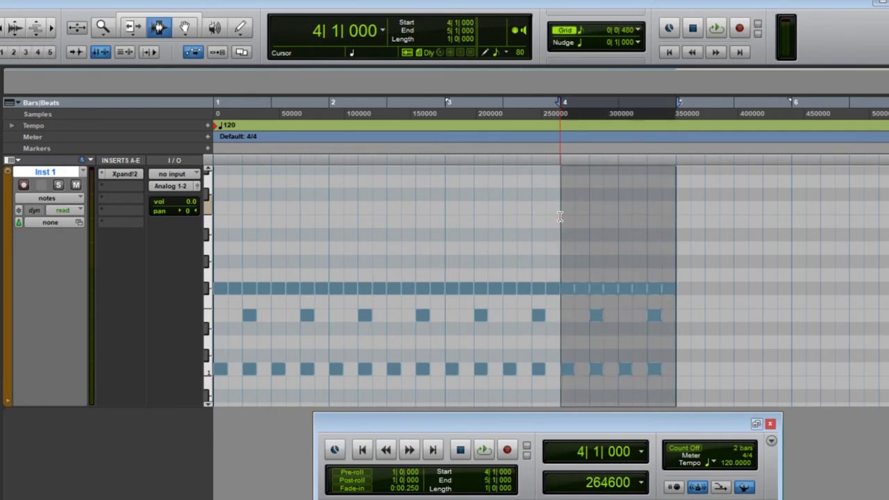
click(362, 450)
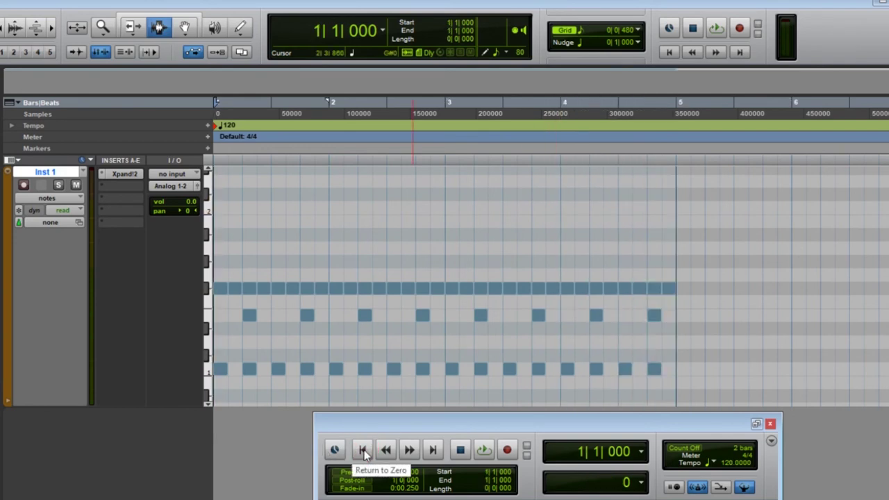
key(space)
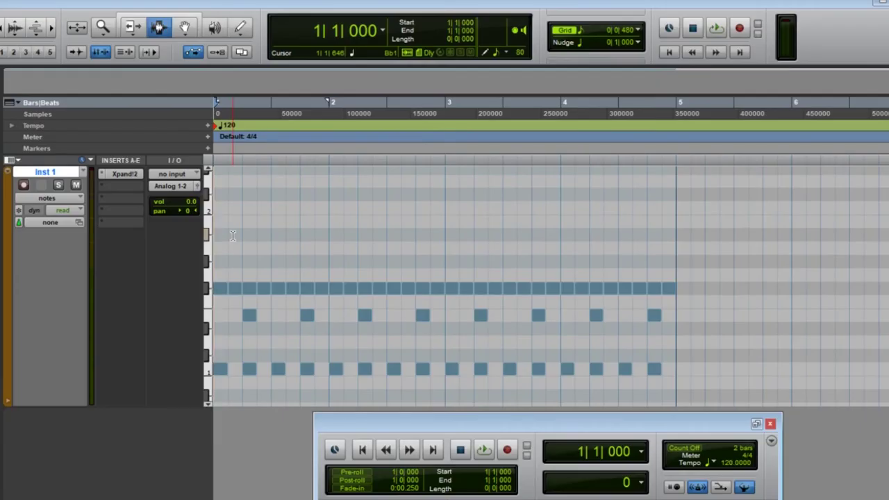
Step: Drag the last hi-hat of bars 1–4 up to the open hi-hat pitch, then play from the start
click(185, 27)
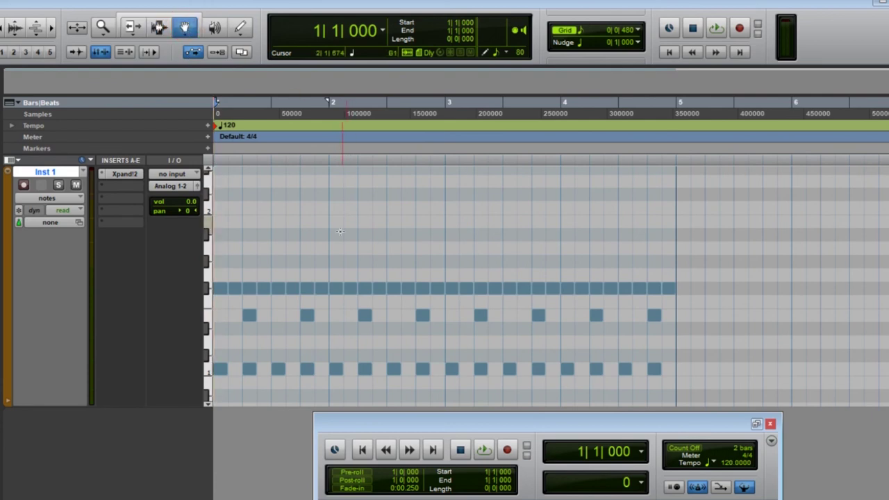
click(323, 290)
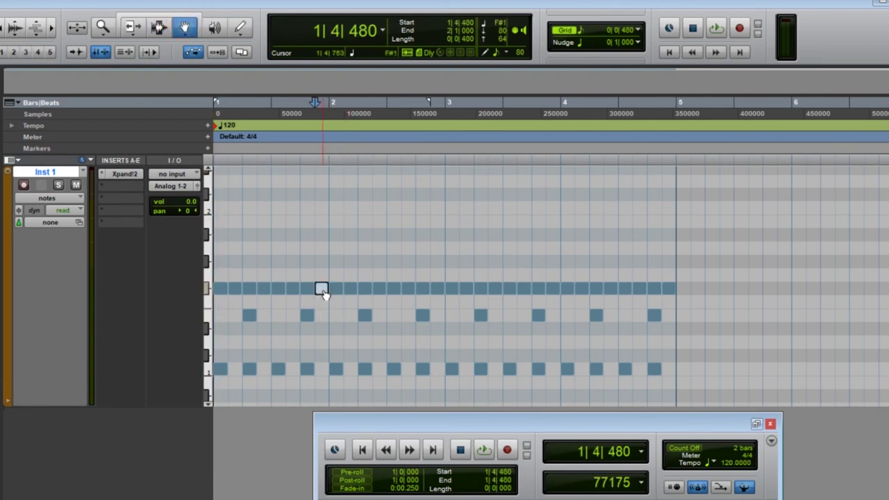
drag(323, 291, 323, 236)
drag(440, 291, 438, 236)
drag(553, 290, 553, 236)
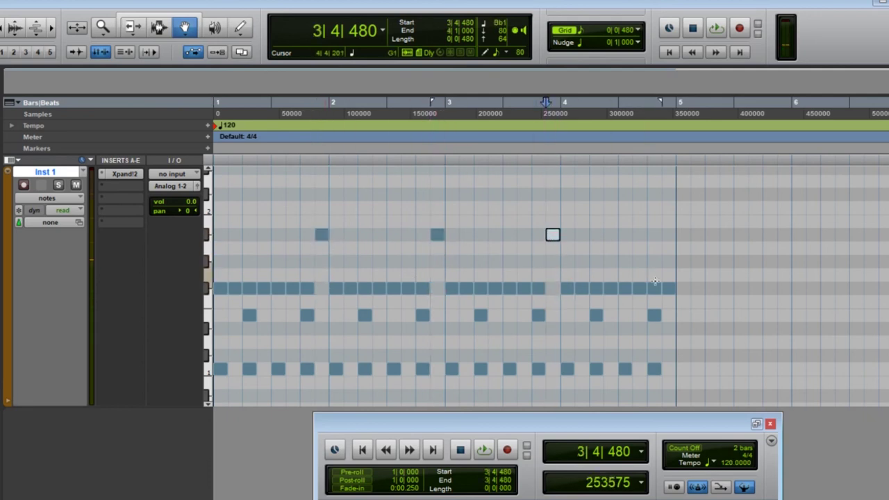
drag(673, 291, 668, 236)
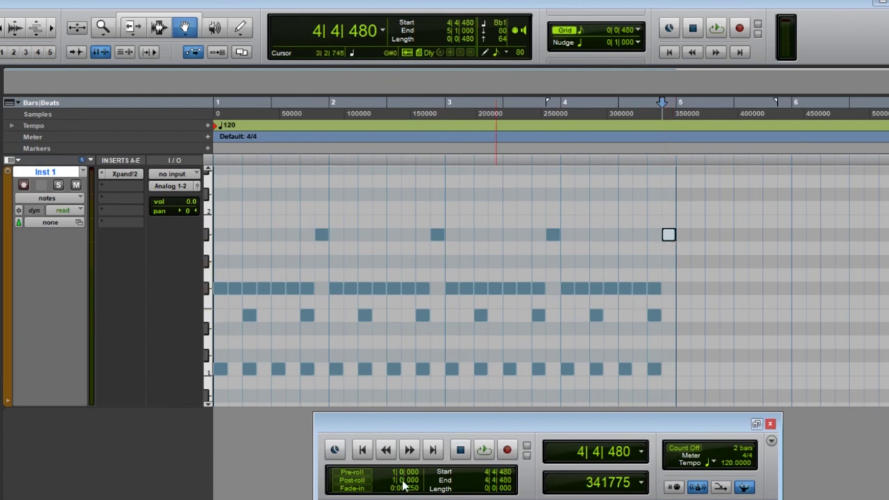
click(369, 453)
key(space)
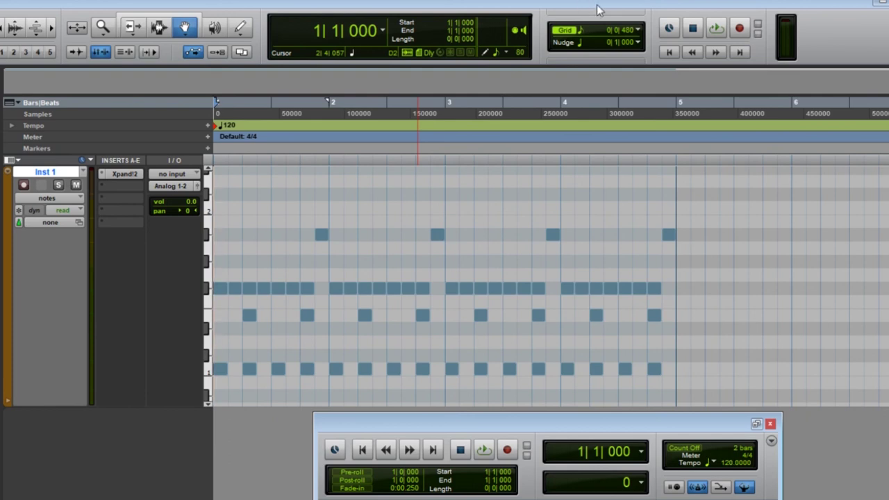
Step: Set the grid to 1/16 note and pencil two alternate hi-hat notes near beat 3 of bar 1
click(638, 35)
click(682, 85)
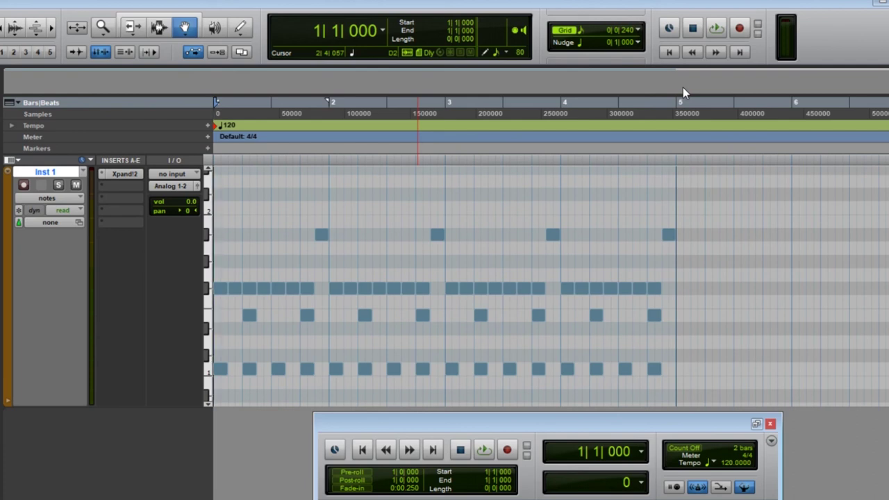
click(238, 36)
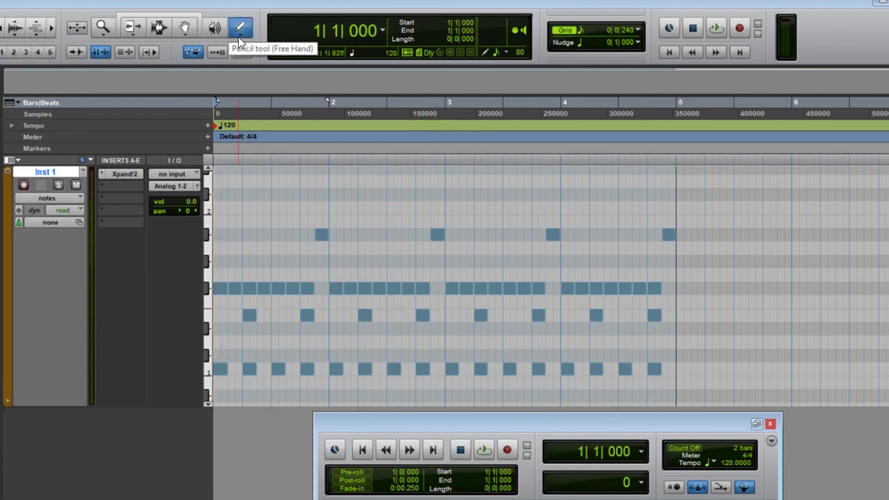
click(205, 261)
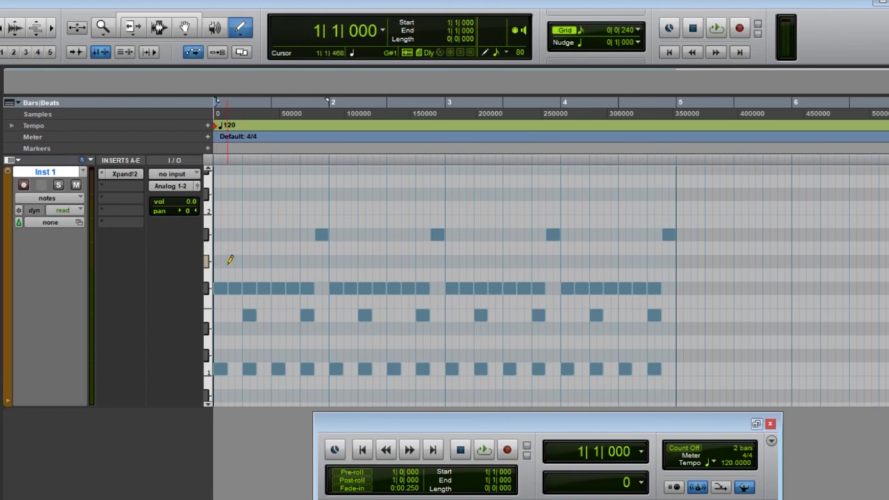
click(268, 259)
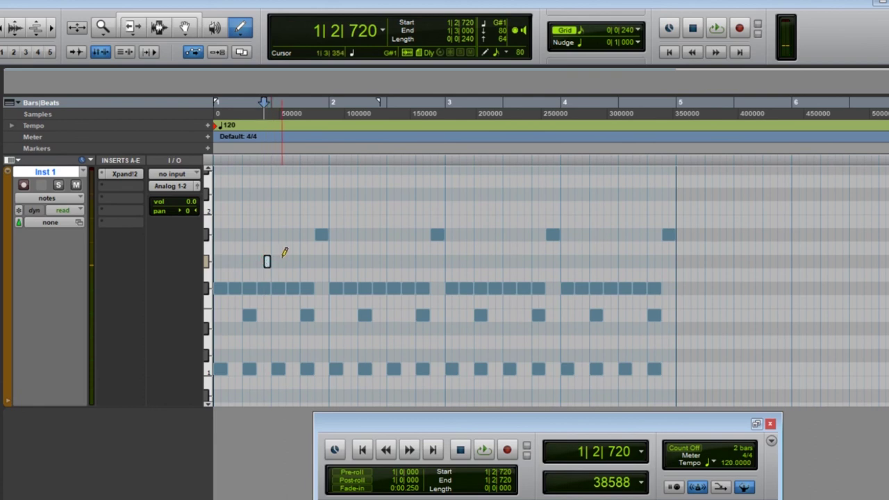
click(281, 260)
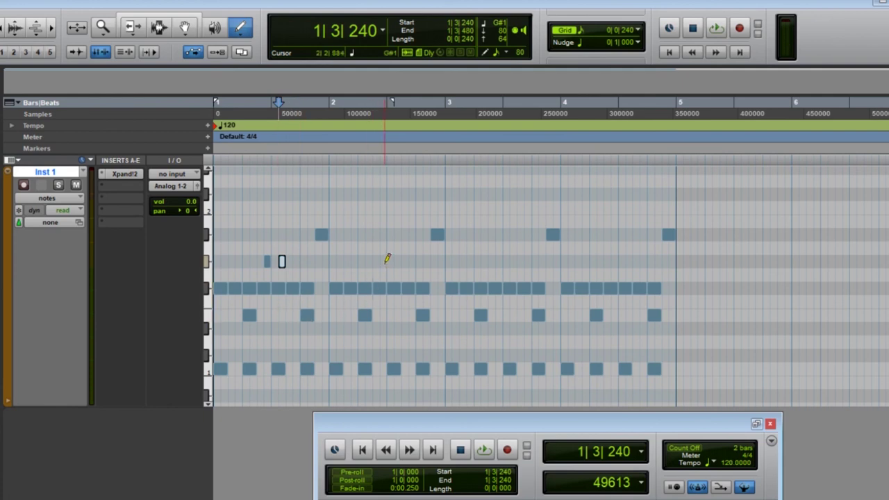
Step: Add the same pair of alternate hi-hat notes in bars 2, 3 and 4, then play from the start
click(384, 261)
click(397, 261)
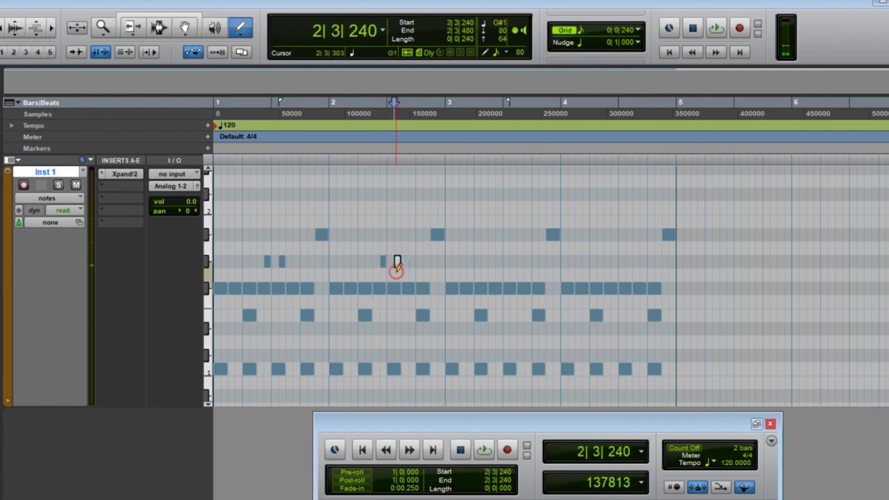
click(498, 261)
click(513, 261)
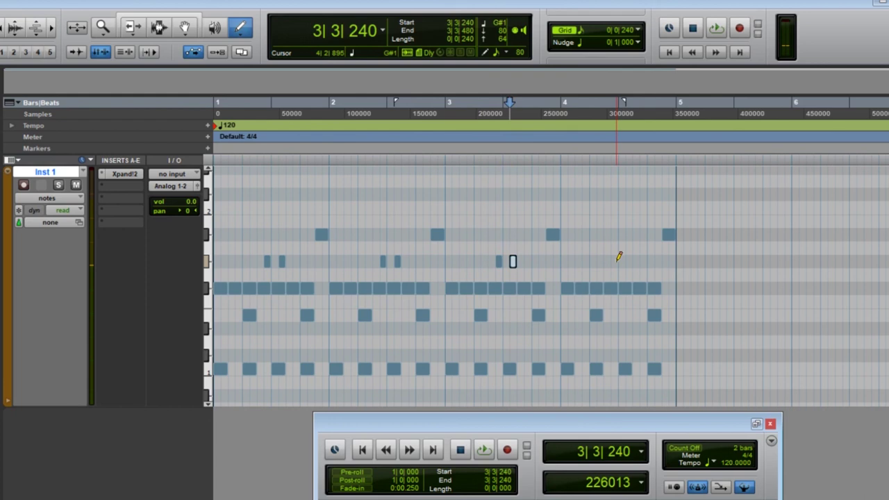
click(624, 261)
click(628, 261)
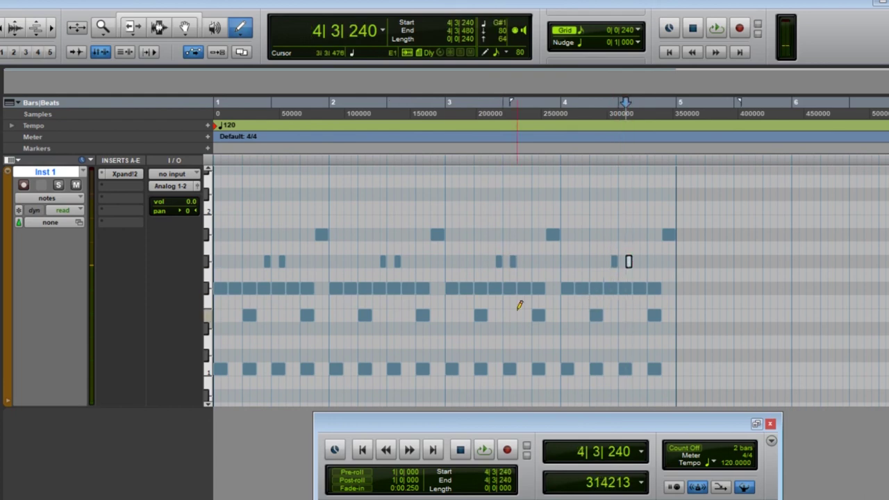
click(363, 450)
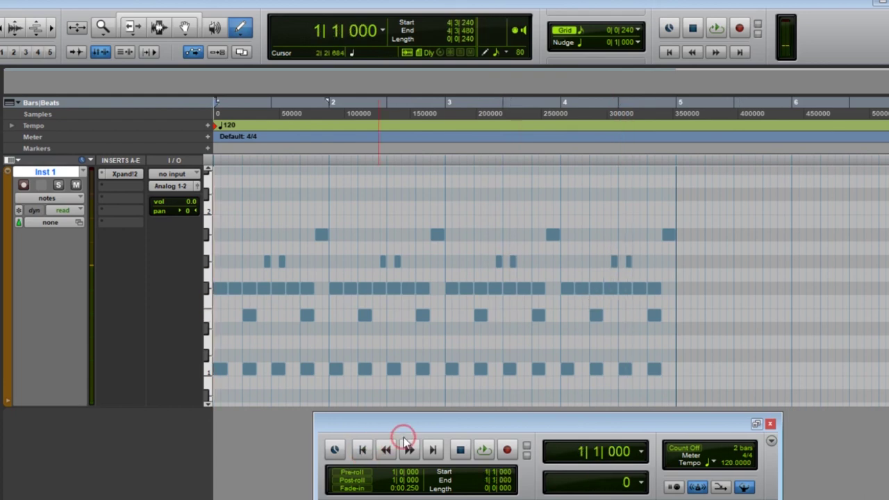
click(484, 450)
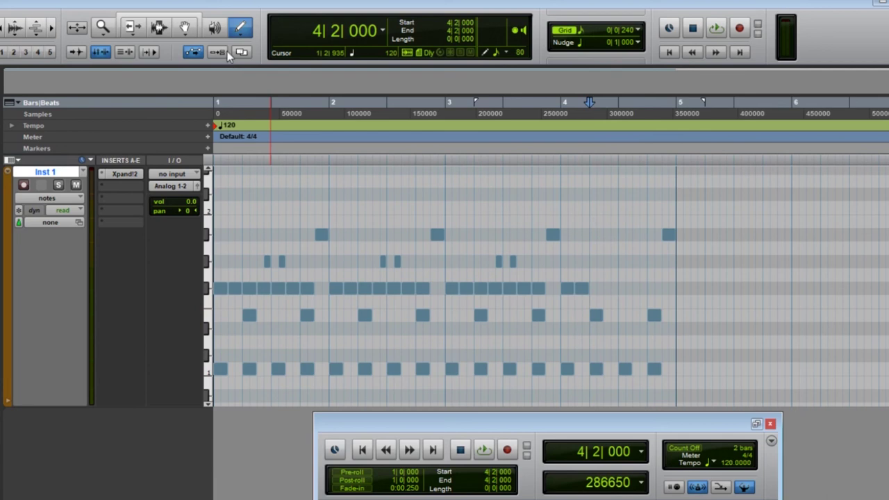
Step: Select bar 4's hi-hat at 4|1|480 for removal and pencil snare hits at 4|2|720, 4|3|000 and 4|3|480
click(185, 27)
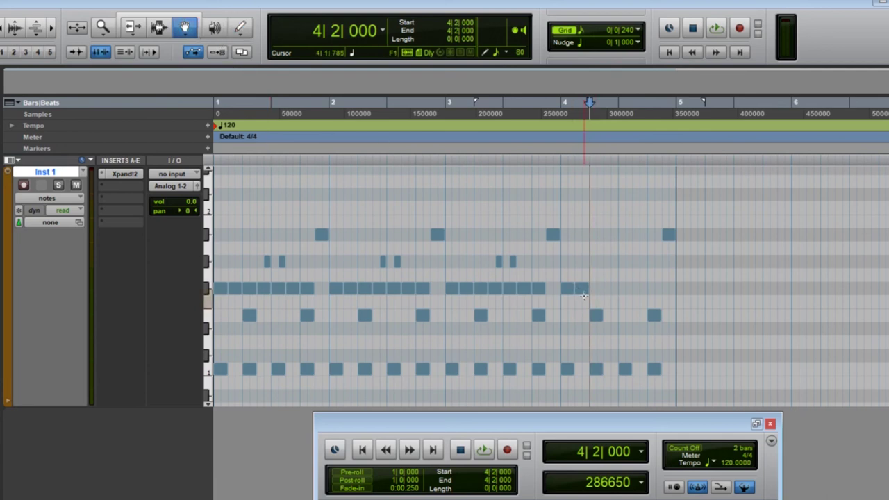
click(575, 293)
click(239, 28)
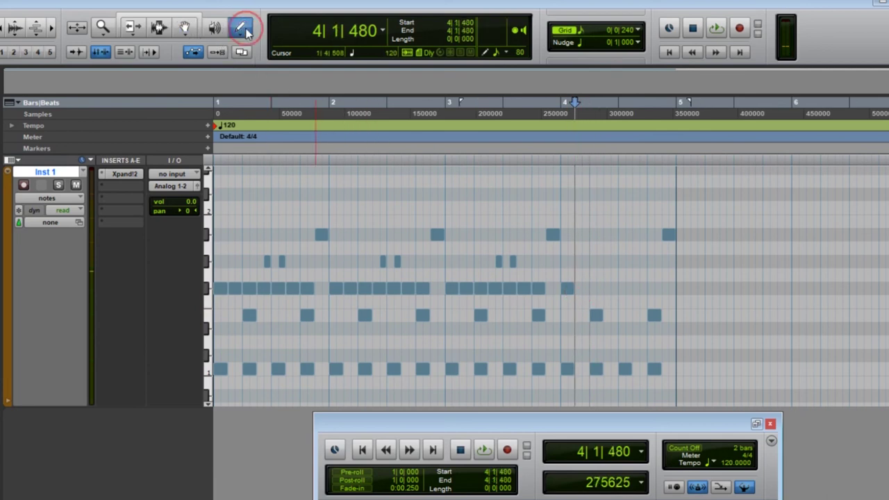
click(578, 317)
click(616, 314)
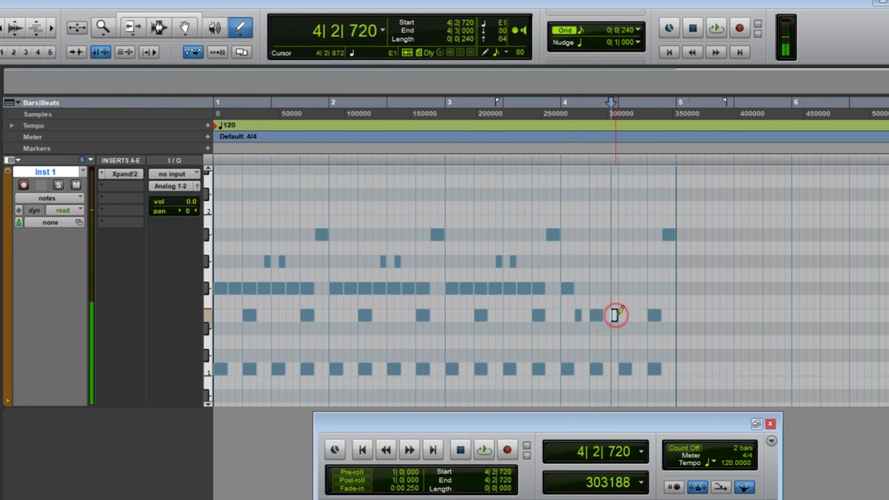
click(623, 316)
click(638, 315)
Step: Trim the beat-4 snare, add snares at 4|4|240, 4|4|480 and 4|4|720, and select bar 4's open hat
key(F8)
click(655, 318)
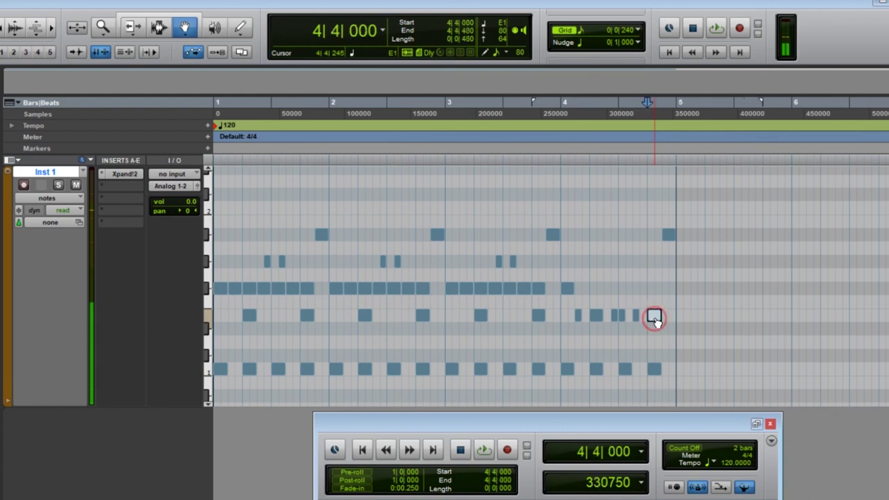
click(133, 28)
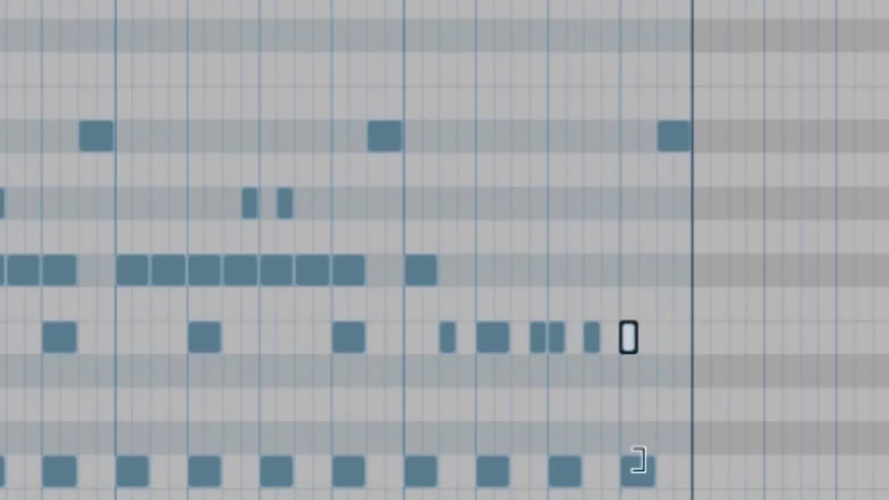
click(239, 27)
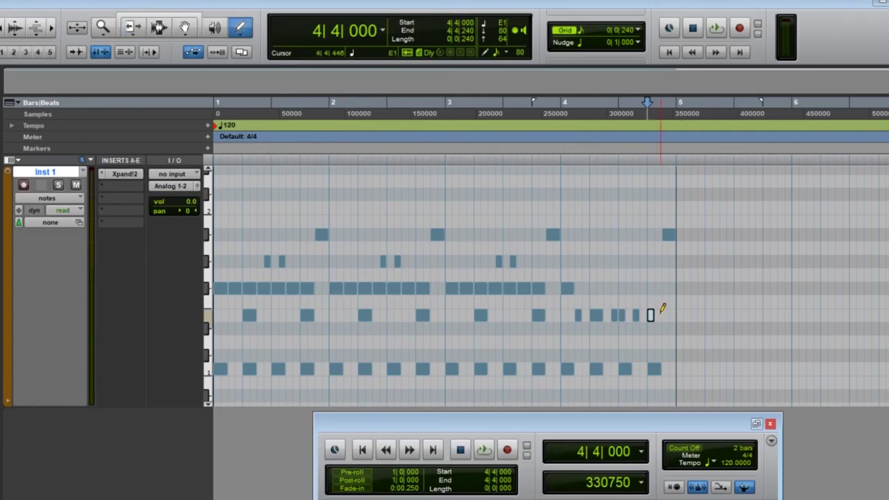
click(657, 315)
click(664, 315)
click(671, 315)
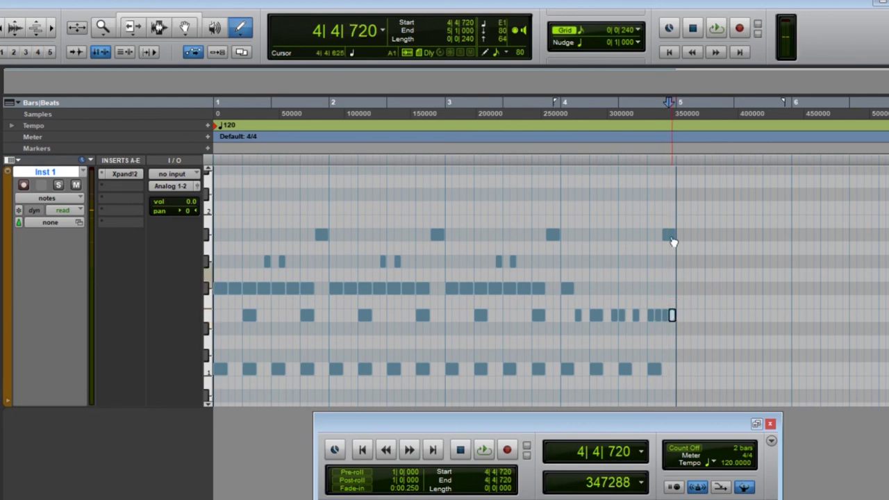
click(178, 33)
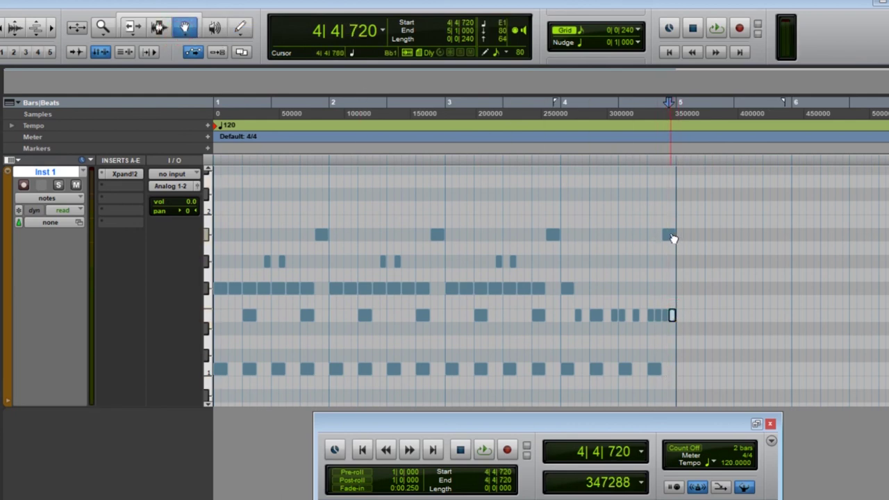
click(670, 236)
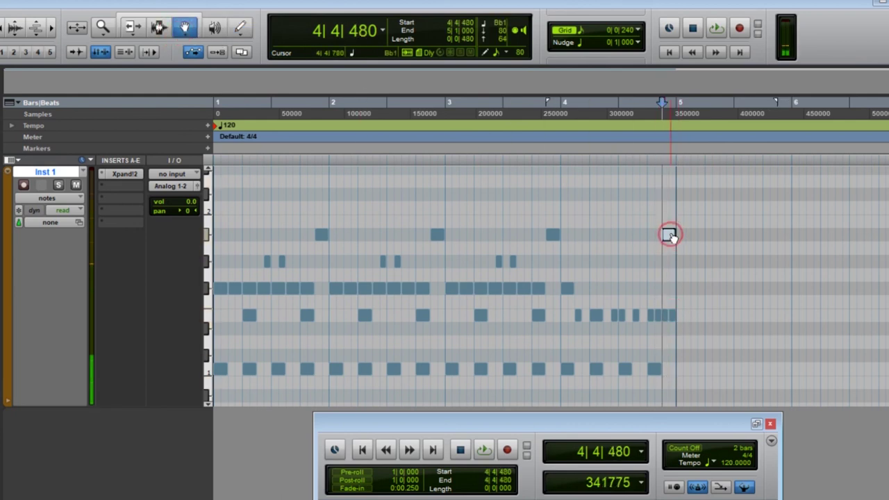
Step: Pencil a C#2 crash note on the bar 5 downbeat at 5|1|000
click(241, 29)
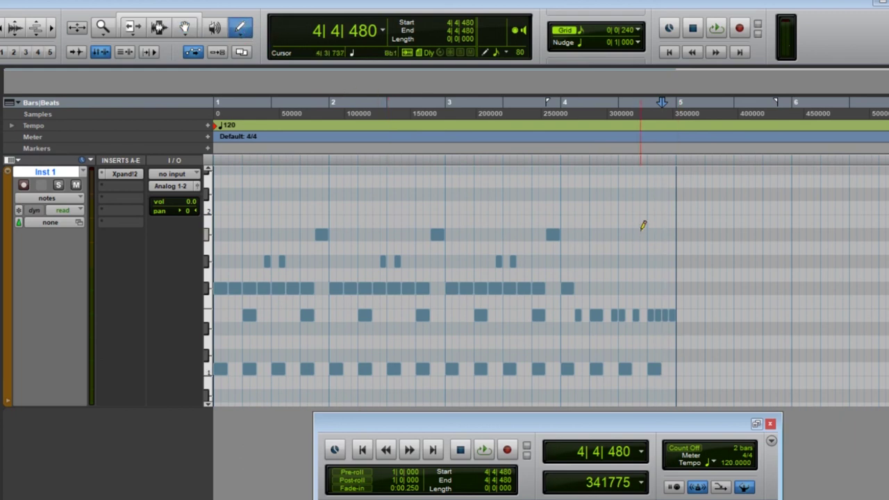
click(679, 194)
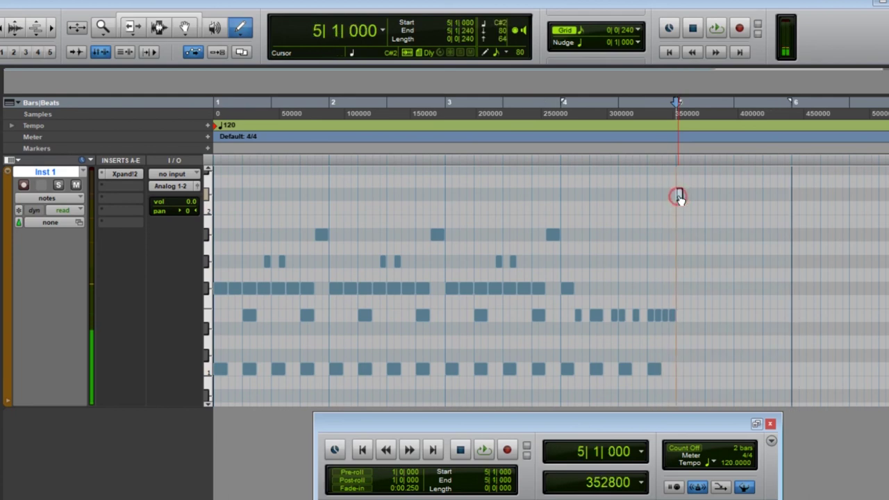